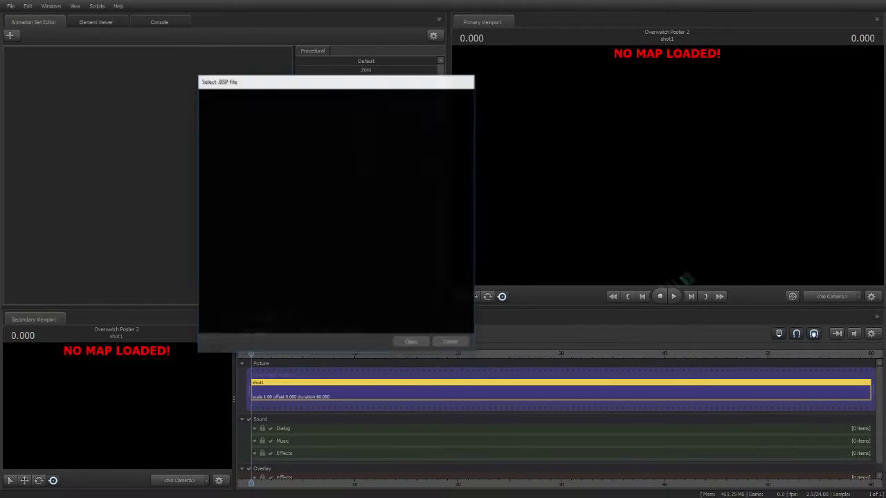
Clear the text filter in the .BSP file selection so that all maps are listed.
click(454, 351)
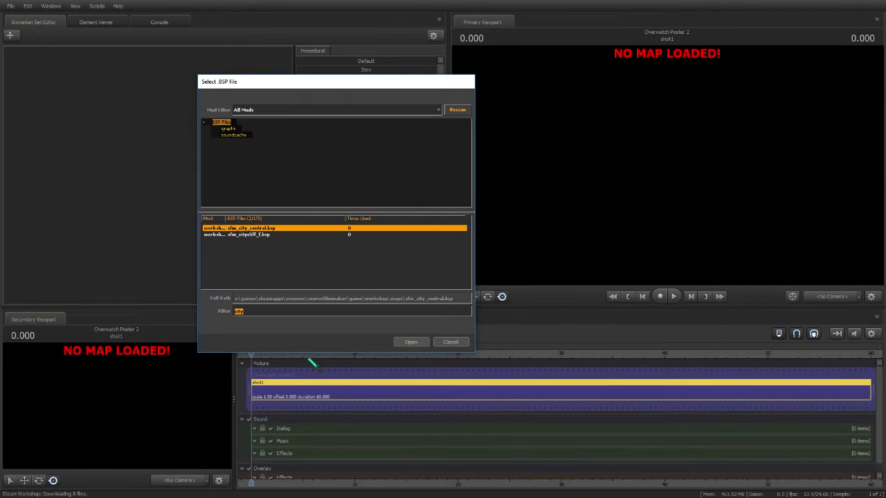
key(Return)
click(380, 283)
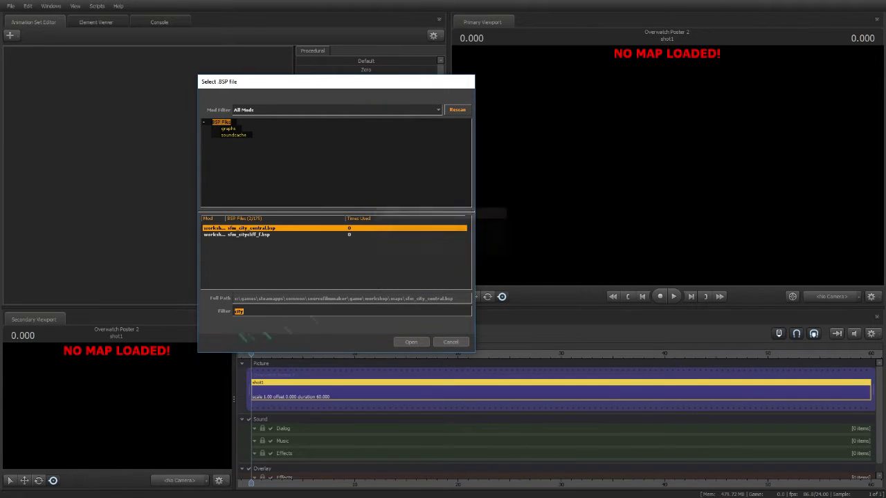
click(439, 247)
key(BackSpace)
Restrict the map list to files from the workshop mod.
click(389, 111)
scroll(389, 139, down, 3)
scroll(405, 131, down, 5)
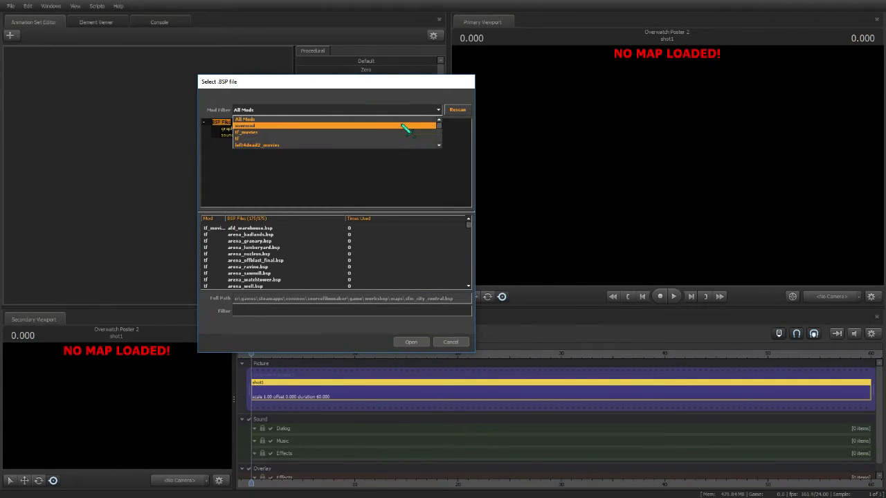
click(406, 129)
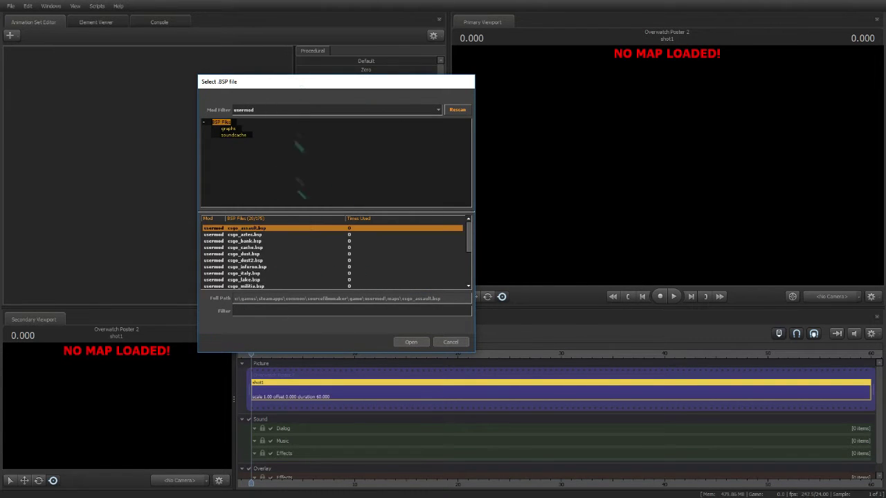
click(321, 109)
click(275, 119)
click(328, 109)
click(328, 130)
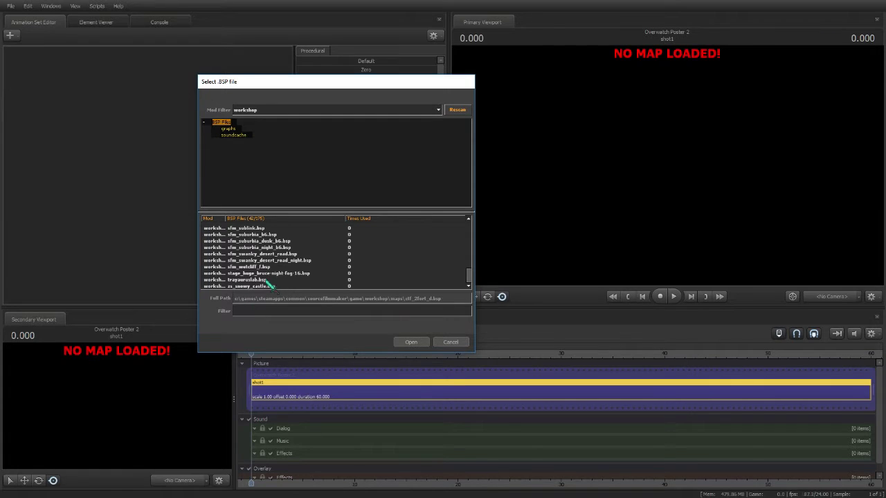
Find the snowy castle map near the end of the workshop list and load it into the shot.
scroll(266, 279, up, 5)
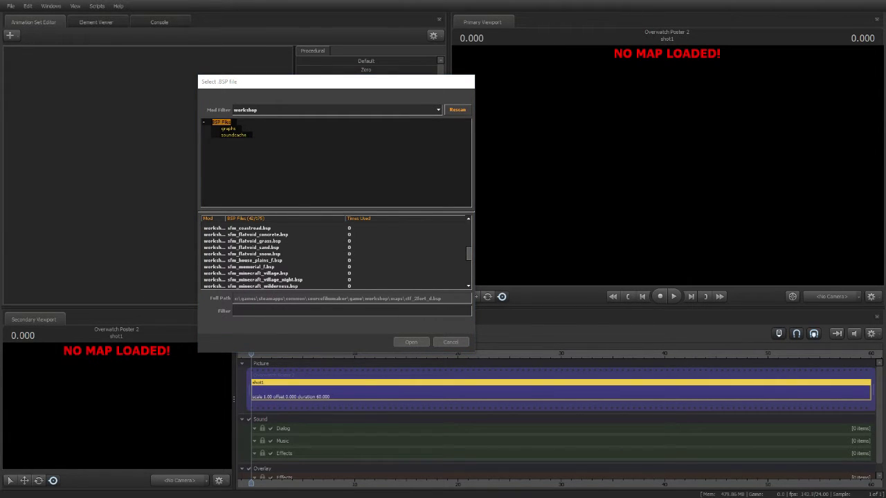
drag(385, 75, 421, 69)
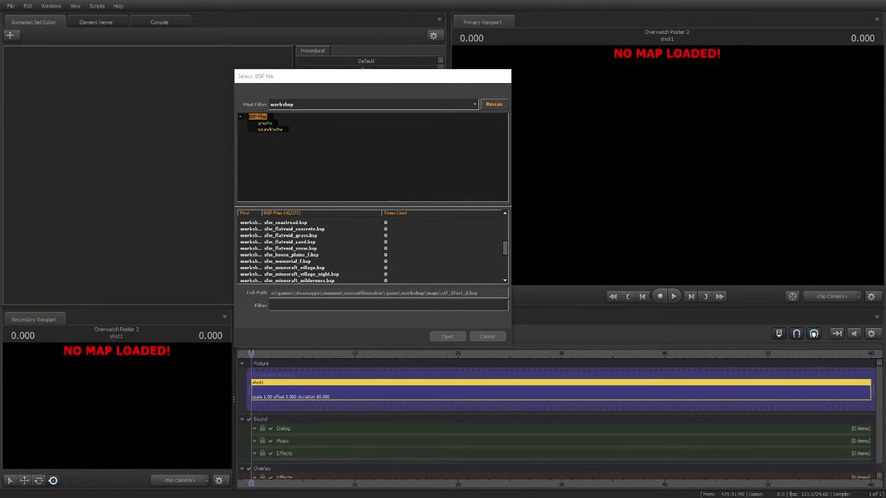
scroll(325, 266, down, 3)
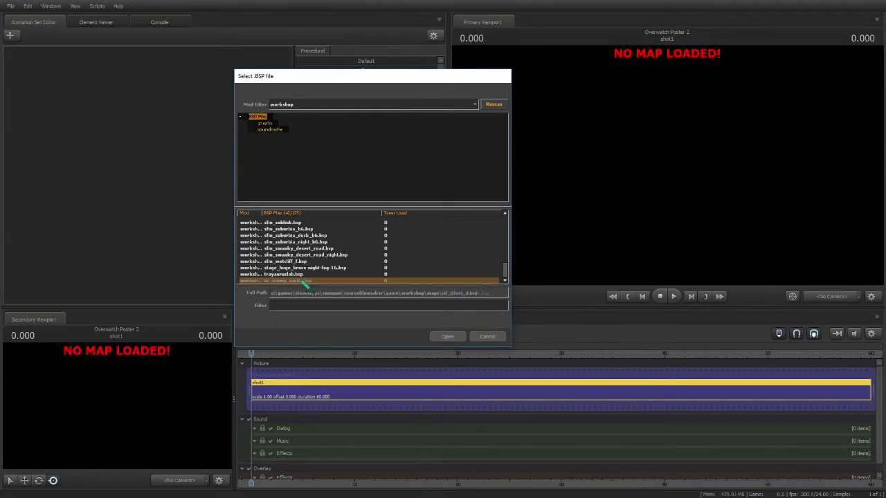
double_click(306, 280)
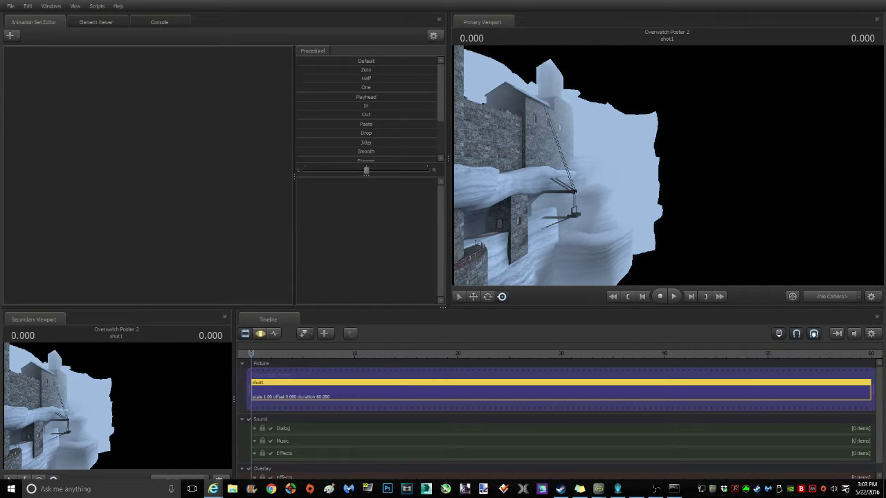
Frame the snow-lined cobblestone path in the castle courtyard and show the work camera in the secondary viewport.
mouse_move(668, 166)
mouse_down()
mouse_move(595, 166)
mouse_move(657, 180)
mouse_move(668, 149)
mouse_move(740, 166)
mouse_move(668, 166)
mouse_up()
key(w)
key(w)
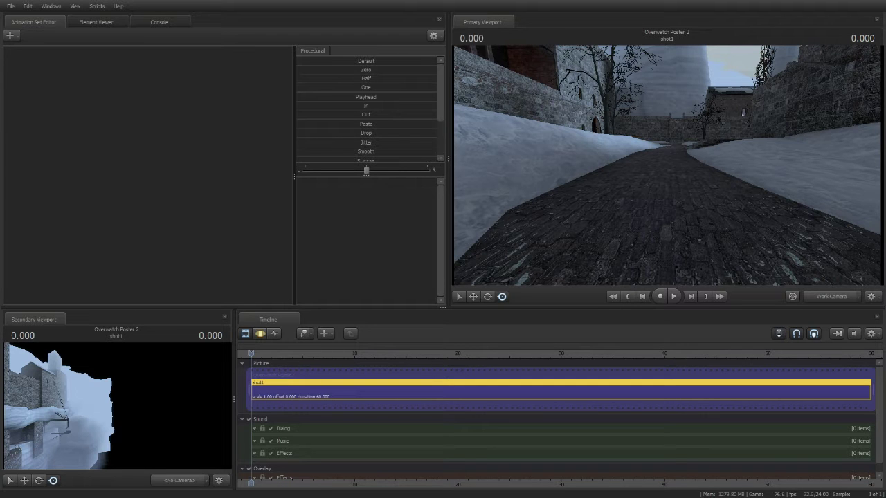
drag(528, 284, 554, 222)
click(180, 481)
drag(116, 408, 116, 421)
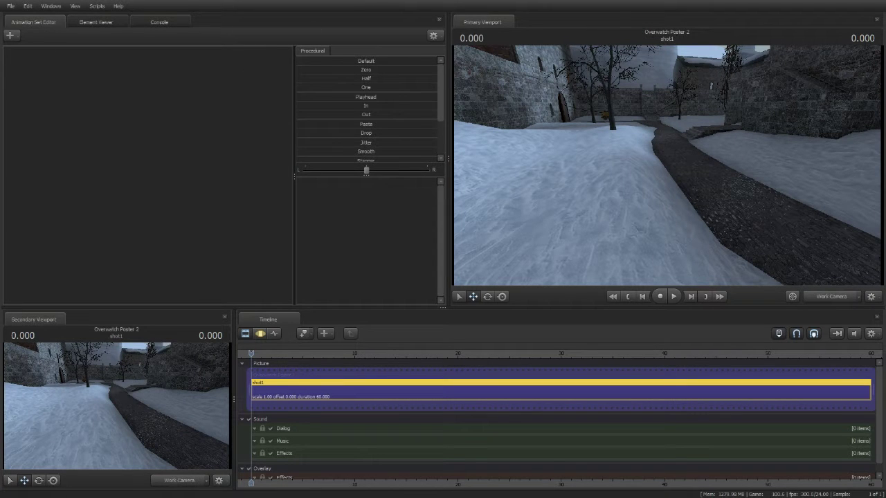
mouse_move(668, 166)
mouse_down()
mouse_move(668, 207)
mouse_move(668, 177)
mouse_up()
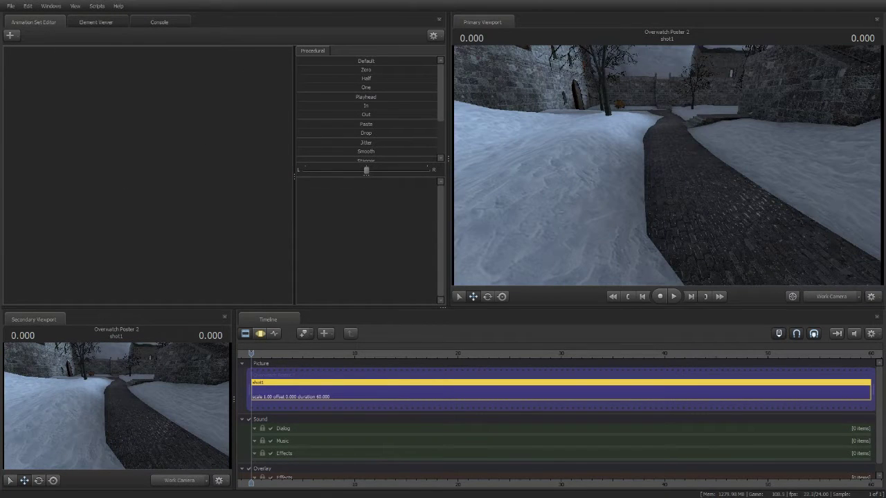
click(817, 463)
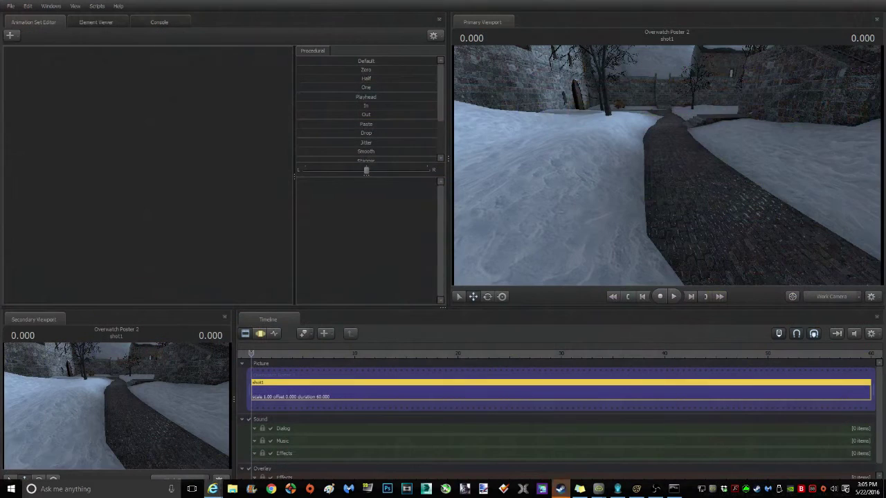
click(213, 490)
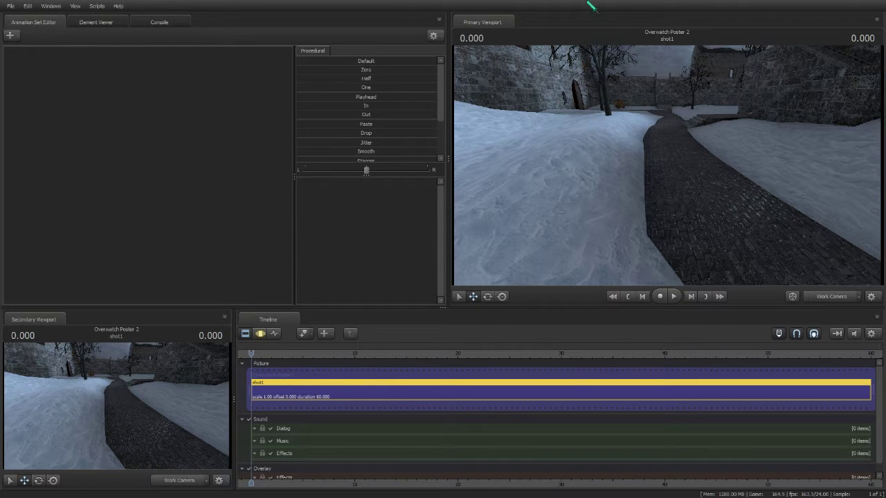
Add the Tracer model to the scene and select its root transform.
drag(667, 180, 667, 138)
right_click(107, 116)
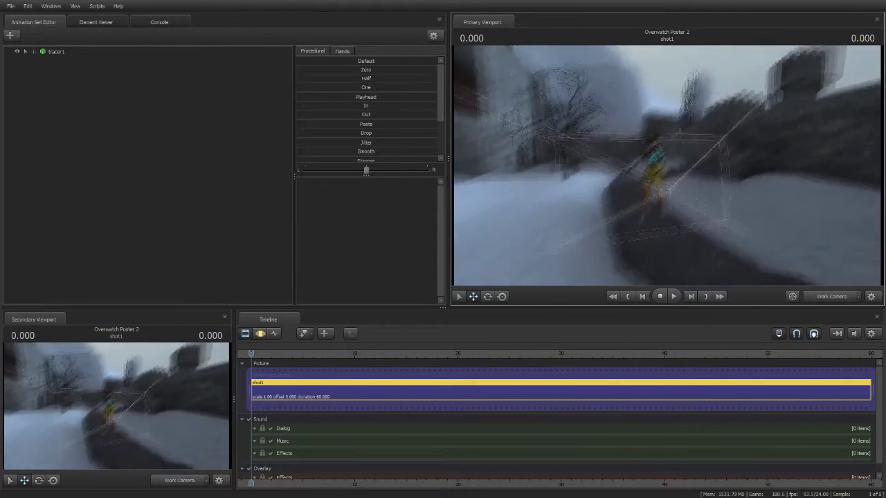
click(67, 89)
click(73, 80)
Move and rotate the Tracer model so that it stands on the cobblestone path, and rig it.
drag(665, 231, 531, 277)
drag(596, 207, 661, 190)
key(e)
drag(658, 239, 682, 232)
drag(665, 159, 595, 180)
key(ctrl+a)
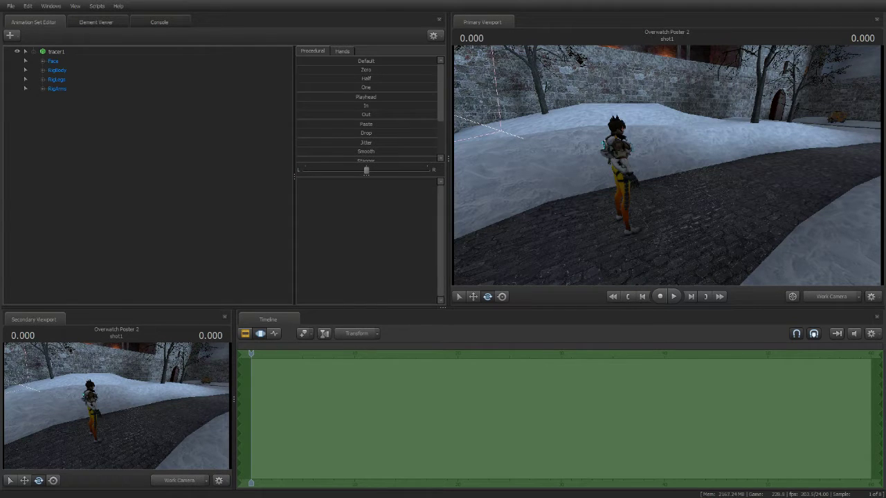
Add the dva_mech model and place it on the path a short distance in front of Tracer.
drag(449, 159, 440, 163)
drag(665, 166, 623, 201)
drag(439, 166, 453, 166)
drag(665, 166, 482, 192)
click(33, 98)
click(42, 108)
click(73, 116)
key(w)
Create a new camera low behind Tracer looking toward the mech, with its view shown in the secondary viewport.
right_click(76, 178)
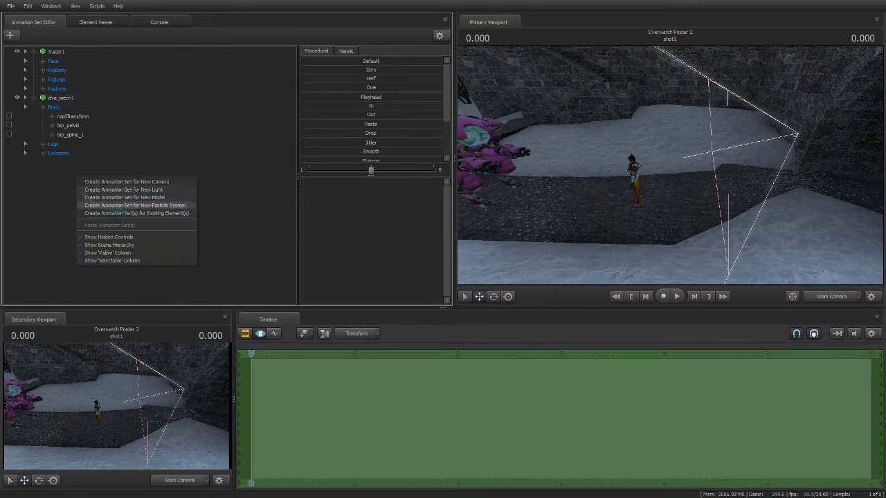
click(125, 198)
drag(62, 164, 664, 166)
drag(665, 166, 637, 200)
click(831, 297)
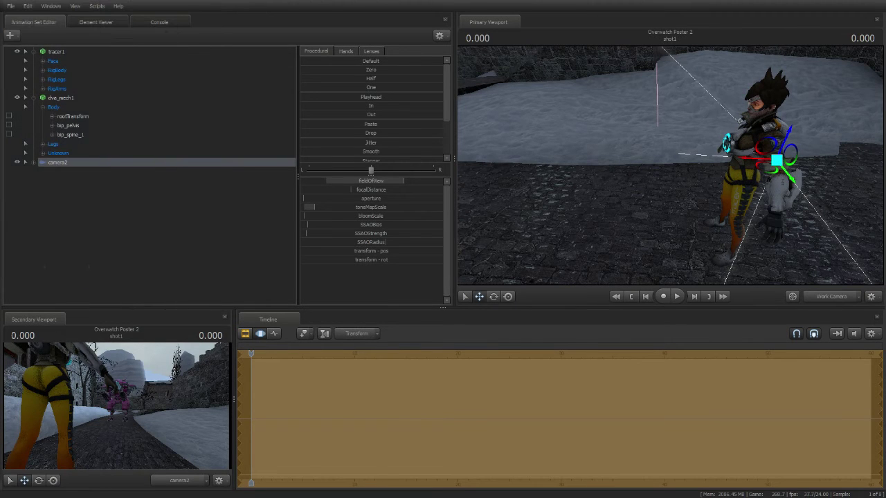
Move Tracer's body and leg rig controls into a forward running stride.
drag(670, 166, 644, 201)
ctrl+click(648, 159)
drag(650, 138, 652, 180)
drag(664, 166, 607, 182)
ctrl+click(665, 194)
ctrl+click(629, 146)
drag(629, 146, 657, 189)
ctrl+click(678, 169)
drag(694, 159, 623, 166)
Move Tracer's right hand control so the arm is held back beside the hip.
ctrl+click(561, 90)
drag(575, 75, 614, 138)
drag(665, 166, 595, 173)
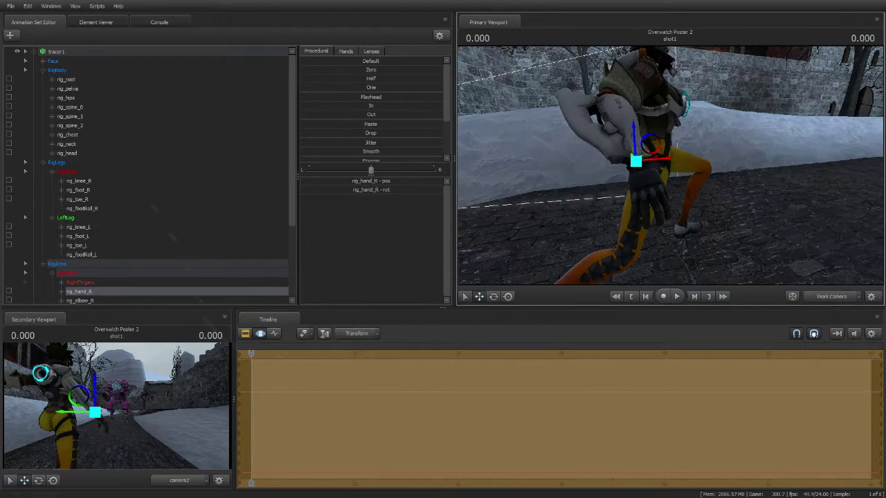
Reframe camera2 on Tracer and the mech and apply the 35 mm lens preset.
click(33, 51)
click(58, 125)
click(372, 52)
mouse_move(117, 406)
mouse_down()
mouse_move(125, 402)
mouse_move(103, 406)
mouse_move(114, 407)
mouse_up()
click(372, 97)
double_click(371, 104)
Refine Tracer's running pose by moving and rotating the arm and upper-body rig controls.
drag(670, 166, 695, 163)
ctrl+click(659, 187)
key(e)
key(w)
drag(706, 203, 670, 166)
ctrl+click(732, 131)
drag(738, 124, 719, 135)
key(e)
drag(693, 179, 823, 196)
key(w)
key(e)
Apply the 24 mm lens preset to camera2.
click(34, 51)
click(58, 125)
mouse_move(368, 96)
mouse_down()
mouse_move(415, 96)
mouse_move(368, 96)
mouse_up()
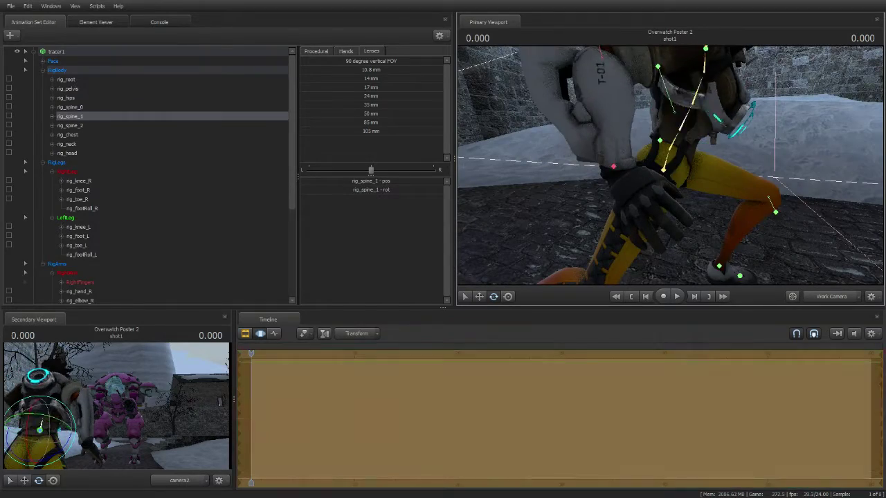
Adjust Tracer's spine, chest, neck and head controls so that she leans forward into the run.
key(Down)
key(Down)
key(Down)
key(Down)
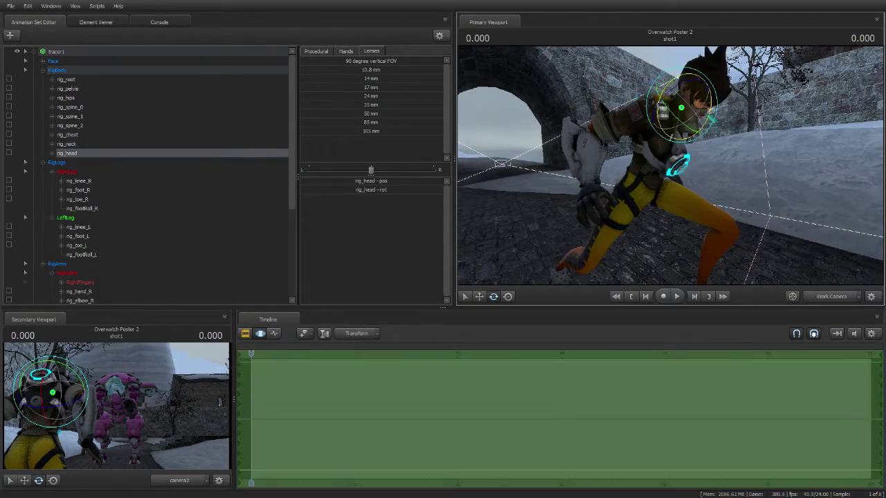
mouse_move(670, 166)
mouse_down()
mouse_move(651, 170)
mouse_move(637, 235)
mouse_move(651, 166)
mouse_move(665, 180)
mouse_move(609, 173)
mouse_move(666, 177)
mouse_up()
key(w)
ctrl+click(570, 184)
key(w)
Review the rig scripts available for the dva_mech1 model.
scroll(75, 149, down, 8)
click(72, 145)
right_click(72, 146)
mouse_move(86, 243)
click(162, 158)
right_click(129, 144)
click(631, 210)
drag(647, 211, 668, 218)
right_click(163, 145)
mouse_move(228, 249)
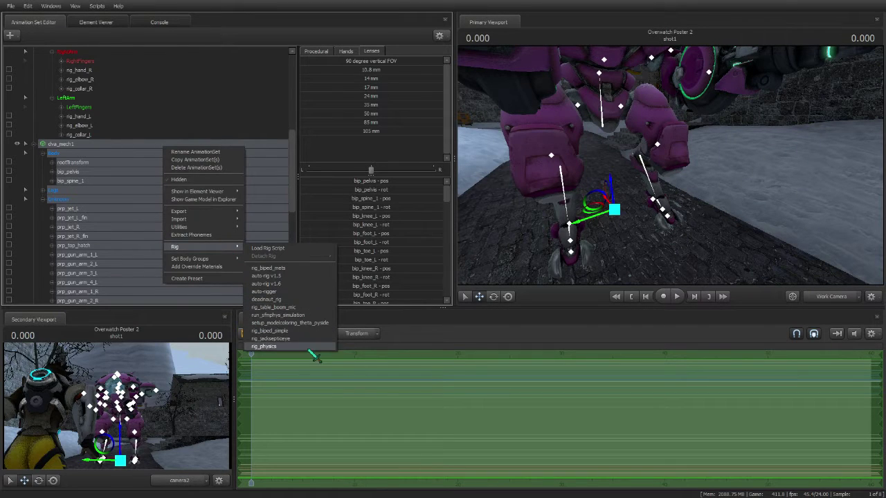
click(616, 201)
drag(616, 201, 658, 201)
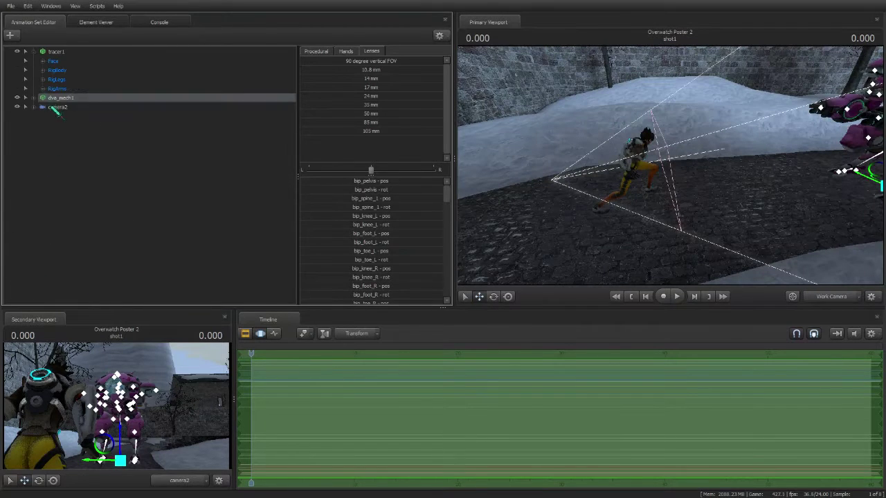
Add the dva character model and move its root transform in front of the mech.
click(113, 173)
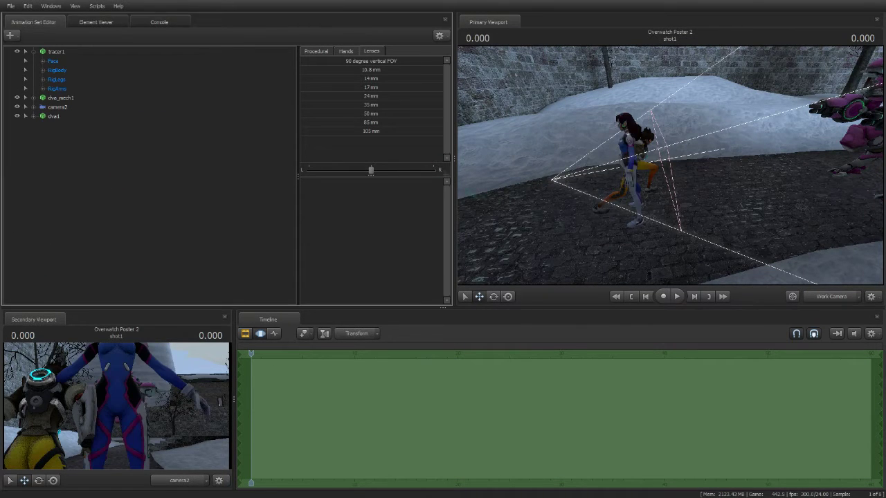
drag(650, 238, 535, 134)
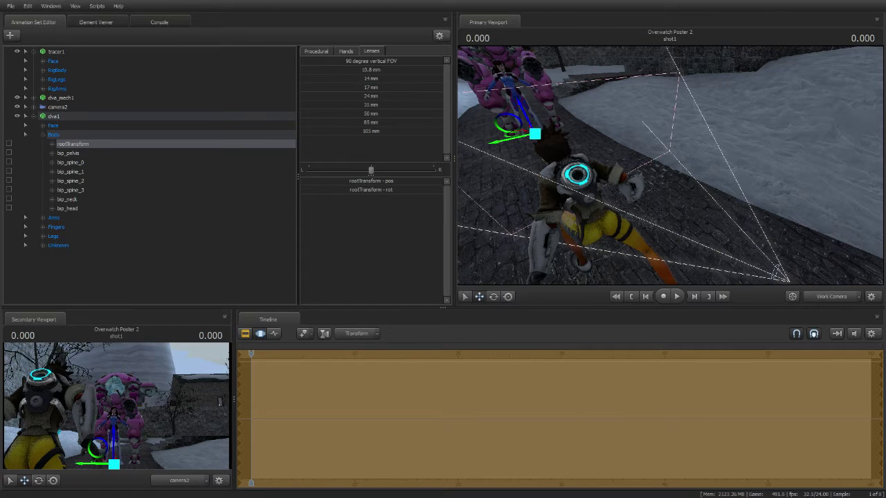
drag(670, 166, 595, 156)
drag(675, 129, 612, 90)
key(ctrl+z)
key(w)
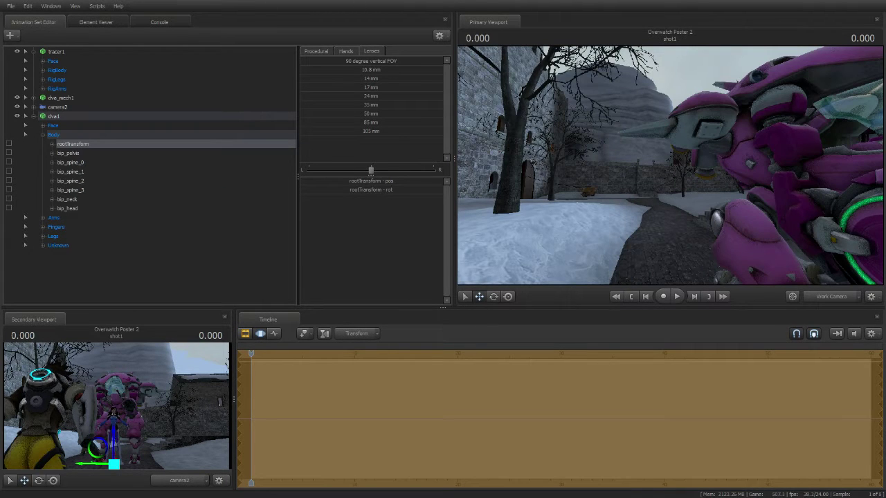
Pose the D.Va character in front of the mech by moving and rotating her body and limb bones.
drag(613, 90, 619, 192)
key(w)
ctrl+click(613, 182)
key(e)
ctrl+click(612, 182)
key(w)
ctrl+click(604, 135)
drag(604, 135, 574, 123)
ctrl+click(628, 192)
key(e)
drag(627, 192, 609, 156)
key(w)
key(e)
Give Tracer's face a full Frown and adjust the vertical direction of her eyes.
click(59, 61)
click(388, 181)
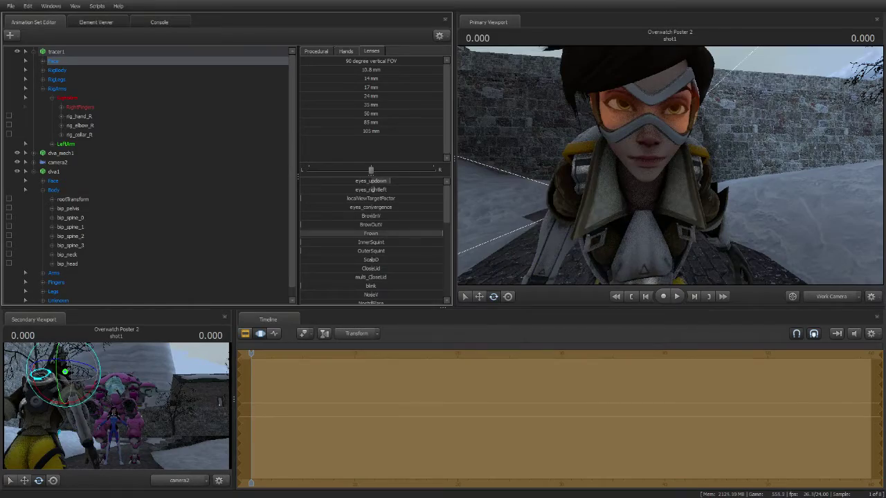
drag(670, 166, 623, 169)
click(682, 156)
drag(682, 156, 682, 180)
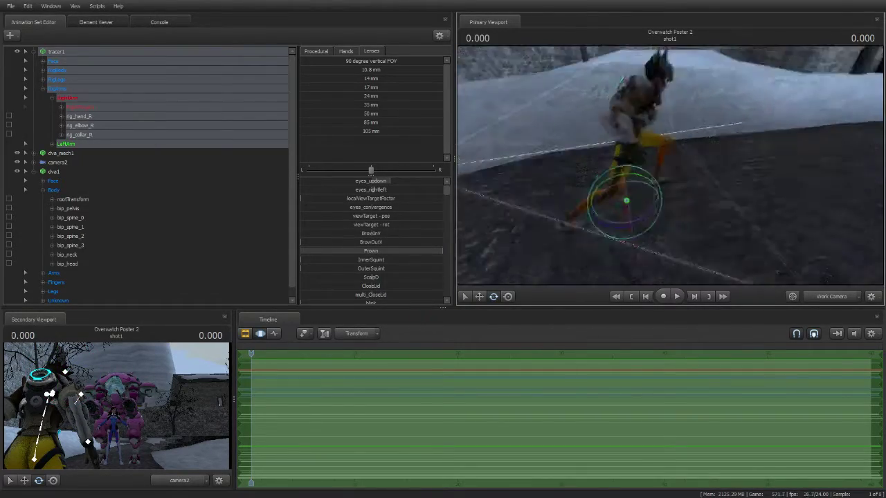
Tidy the expanded animation set groups and add the tracer_pistol model to the scene.
click(42, 90)
click(34, 117)
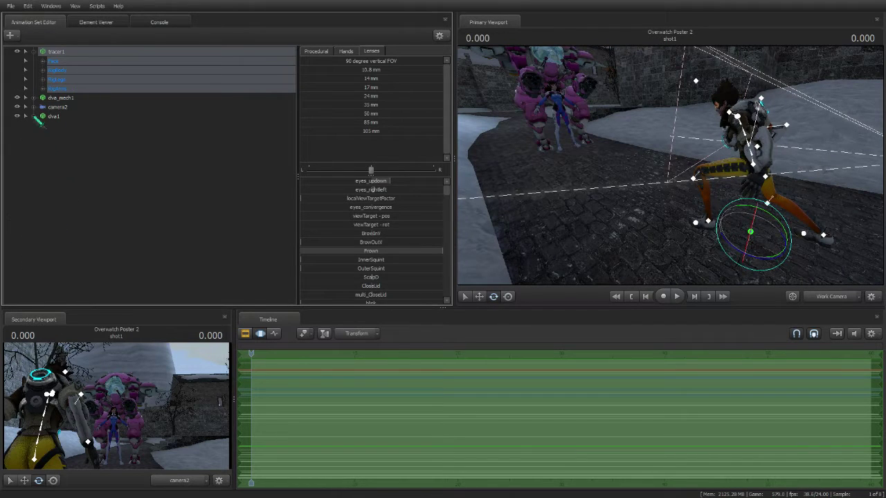
click(86, 168)
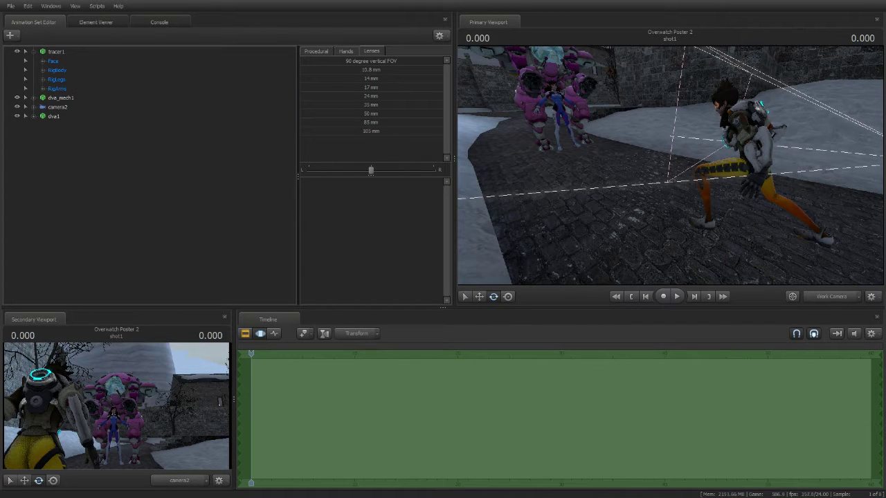
mouse_move(670, 166)
mouse_down()
mouse_move(706, 169)
mouse_move(681, 163)
mouse_up()
ctrl+click(699, 128)
Lock the tracer_pistol1 root transform to Tracer's right hand control and zero its transform.
click(34, 181)
click(43, 190)
click(72, 200)
drag(79, 116, 84, 200)
click(316, 51)
drag(405, 70, 449, 71)
Move and rotate the pistol so that it fits into Tracer's right hand.
drag(609, 139, 621, 212)
key(w)
drag(664, 173, 627, 149)
drag(610, 131, 617, 142)
mouse_move(644, 159)
mouse_down()
mouse_move(682, 166)
mouse_move(638, 152)
mouse_up()
Adjust the controls of Tracer's right hand around the pistol and reselect the pistol's root transform.
ctrl+click(634, 133)
mouse_move(672, 166)
mouse_down()
mouse_move(688, 149)
mouse_move(671, 167)
mouse_up()
ctrl+click(635, 121)
ctrl+click(624, 79)
drag(646, 69, 644, 85)
mouse_move(672, 166)
mouse_down()
mouse_move(692, 169)
mouse_move(671, 166)
mouse_up()
click(42, 89)
click(72, 143)
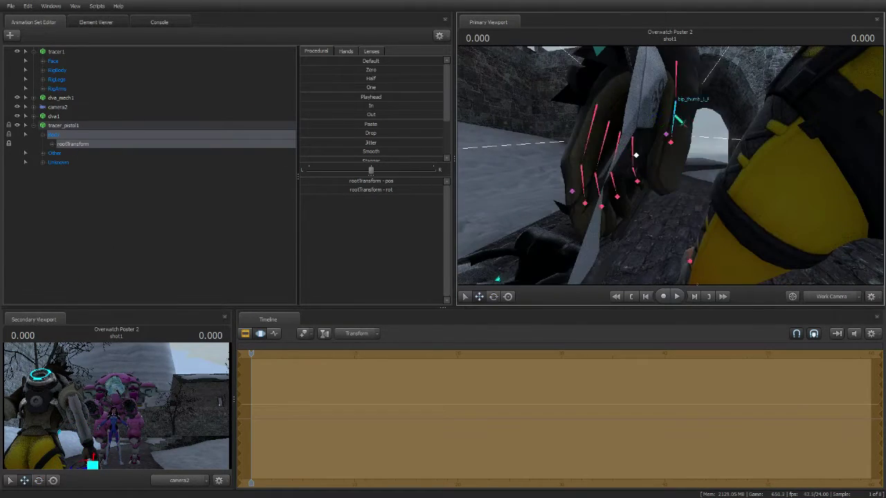
Rotate the bip_thumb_1_R joint of Tracer's right thumb to wrap it around the pistol grip.
ctrl+click(674, 123)
key(e)
drag(674, 122, 678, 128)
mouse_move(671, 166)
mouse_down()
mouse_move(682, 166)
mouse_move(672, 166)
mouse_up()
Bend the index finger joints of Tracer's right hand around the pistol, starting with bip_index_0_R.
ctrl+click(587, 99)
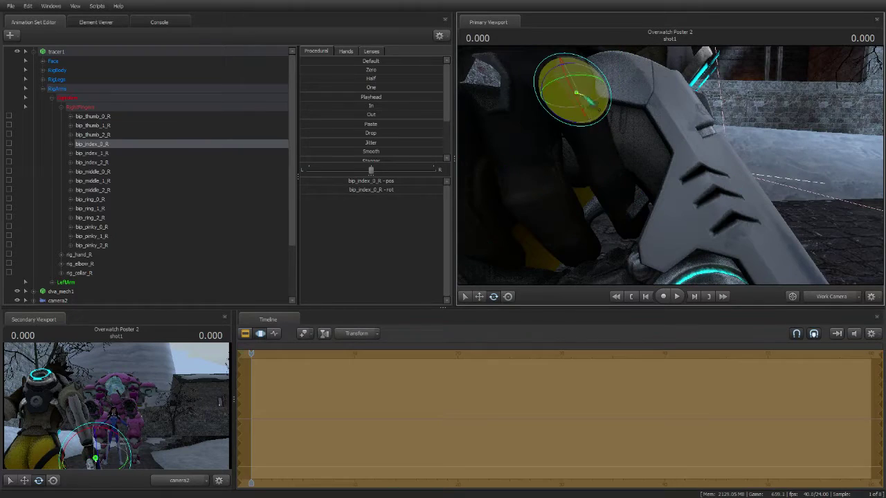
ctrl+click(616, 211)
drag(623, 207, 627, 216)
drag(670, 166, 733, 169)
drag(601, 171, 637, 183)
drag(638, 181, 648, 167)
ctrl+click(643, 143)
drag(649, 125, 659, 143)
drag(685, 166, 644, 159)
Bend the middle finger joints of Tracer's right hand around the grip and turn off the viewport's scene lighting.
ctrl+click(735, 153)
drag(735, 153, 671, 146)
drag(682, 162, 665, 161)
ctrl+click(662, 156)
ctrl+click(607, 151)
drag(613, 154, 619, 148)
drag(668, 164, 694, 177)
right_click(695, 178)
click(710, 203)
right_drag(715, 207, 745, 221)
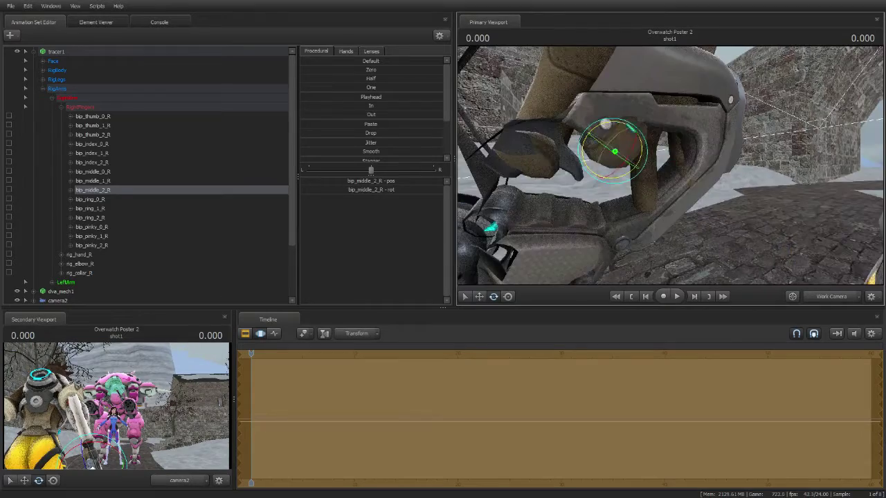
mouse_move(665, 173)
mouse_down()
mouse_move(682, 194)
mouse_move(665, 181)
mouse_up()
right_drag(734, 221, 665, 194)
Bend the ring finger joints bip_ring_0_R, bip_ring_1_R and bip_ring_2_R around the pistol grip.
click(639, 76)
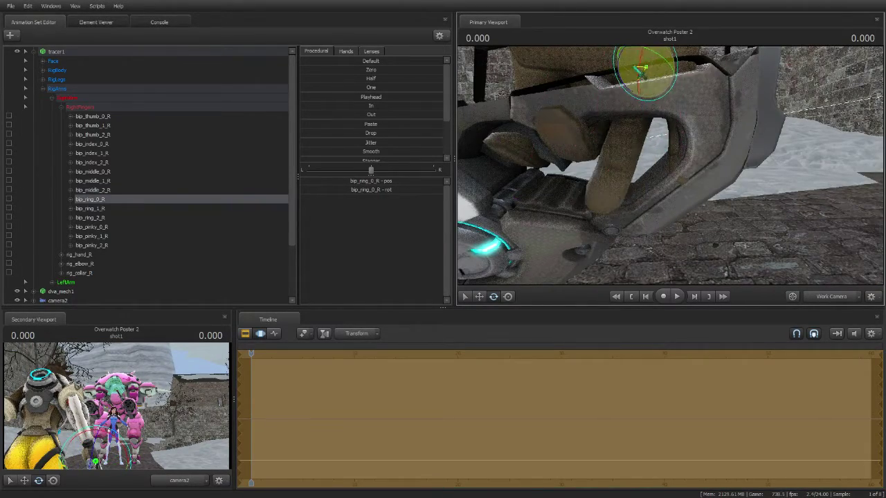
click(674, 82)
ctrl+click(674, 80)
drag(708, 83, 623, 118)
ctrl+click(663, 123)
ctrl+click(602, 139)
drag(601, 119, 654, 136)
click(634, 148)
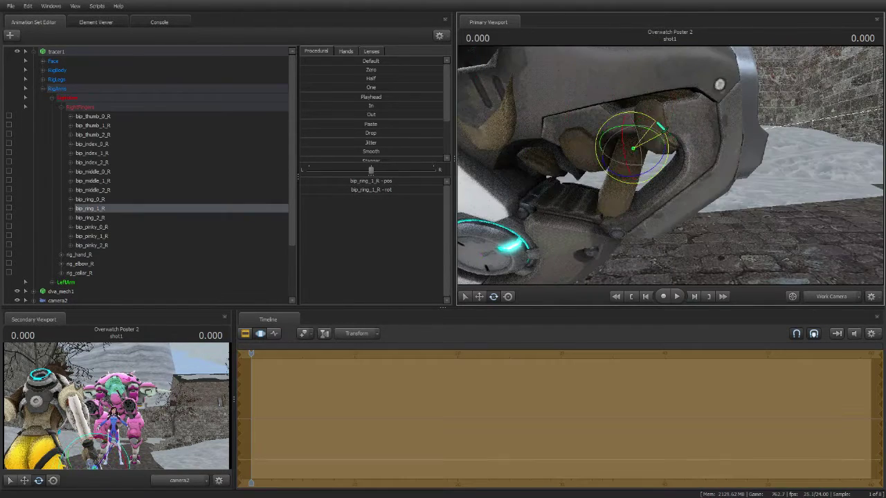
click(627, 158)
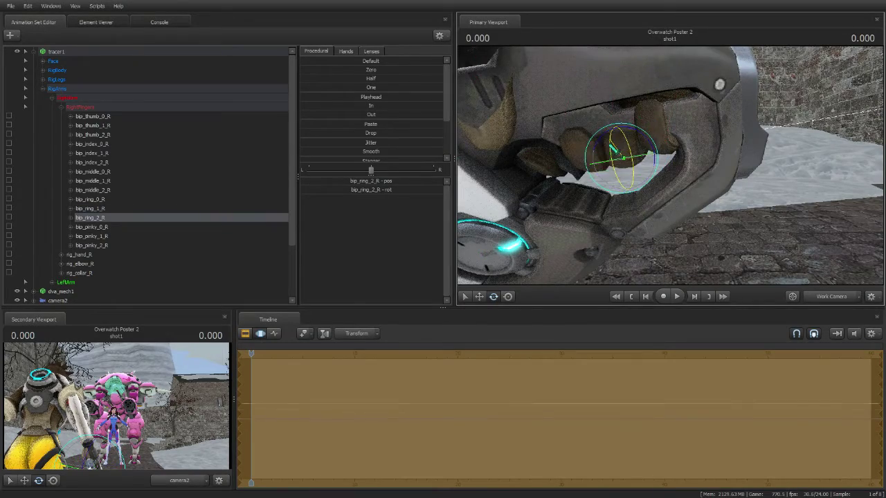
mouse_move(626, 158)
mouse_down()
mouse_move(664, 163)
mouse_move(637, 155)
mouse_up()
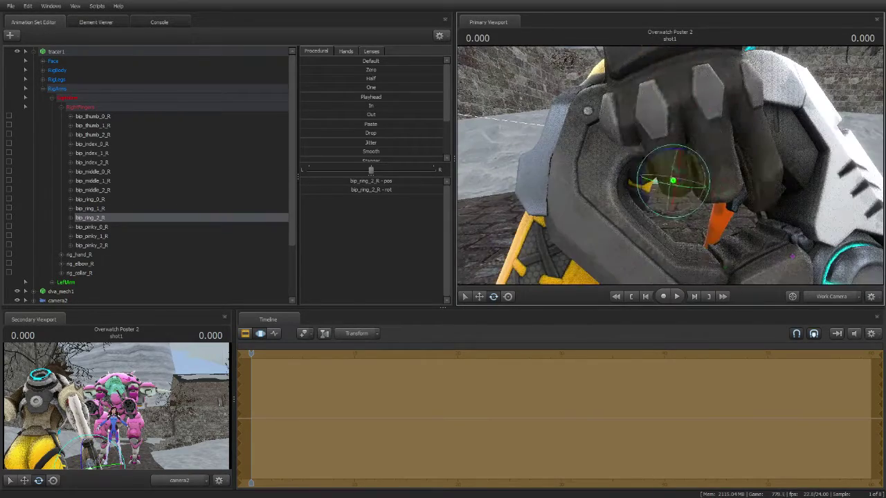
Bend the pinky joints of Tracer's right hand around the pistol grip, including bip_pinky_2_R.
ctrl+click(629, 131)
drag(623, 124, 634, 146)
ctrl+click(637, 147)
click(630, 150)
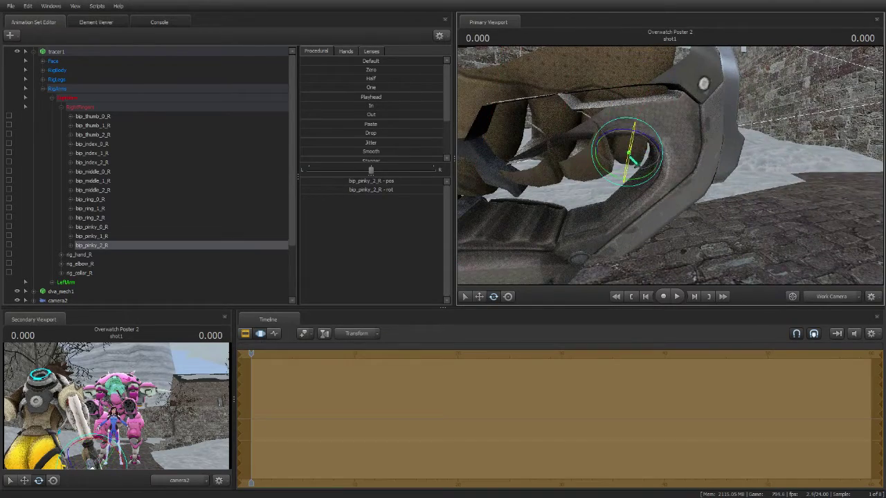
drag(631, 163, 670, 182)
ctrl+click(633, 144)
ctrl+click(680, 168)
ctrl+click(675, 184)
mouse_move(670, 183)
mouse_down()
mouse_move(685, 180)
mouse_move(671, 168)
mouse_up()
Turn the viewport's scene lighting back on and collapse the right-hand finger, arm and pistol control groups.
right_click(671, 168)
click(716, 192)
drag(716, 193, 671, 166)
click(61, 107)
click(42, 89)
click(34, 125)
Create the first light, look through it in the primary viewport and aim it at Tracer's back.
right_click(52, 146)
click(90, 168)
drag(54, 135, 664, 166)
mouse_move(664, 166)
mouse_down()
mouse_move(682, 173)
mouse_move(670, 160)
mouse_up()
drag(348, 199, 315, 207)
mouse_move(670, 166)
mouse_down()
mouse_move(654, 154)
mouse_move(657, 169)
mouse_up()
drag(367, 199, 392, 198)
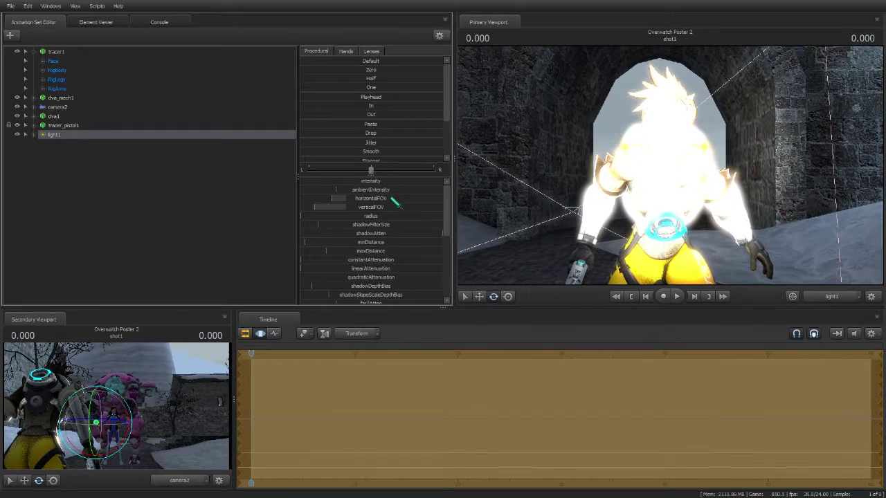
scroll(422, 260, down, 6)
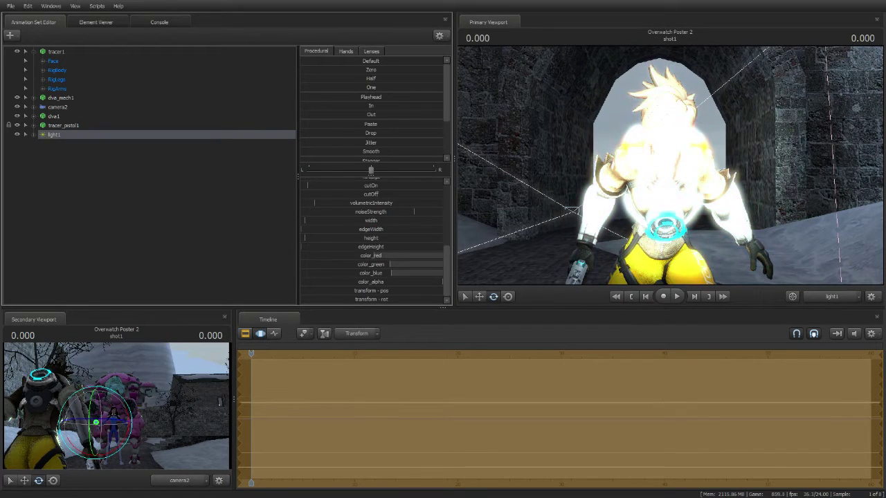
right_click(56, 136)
click(90, 208)
drag(670, 166, 682, 166)
Create a second light, place it at one upper side of D.Va's mech and make it volumetric.
right_click(39, 152)
click(79, 181)
drag(54, 144, 670, 166)
mouse_move(671, 166)
mouse_down()
mouse_move(670, 149)
mouse_move(678, 154)
mouse_move(652, 188)
mouse_move(668, 169)
mouse_up()
right_click(55, 145)
click(90, 263)
Create a third light, position it on the other upper side of the mech and show camera2 in the primary viewport.
right_click(65, 166)
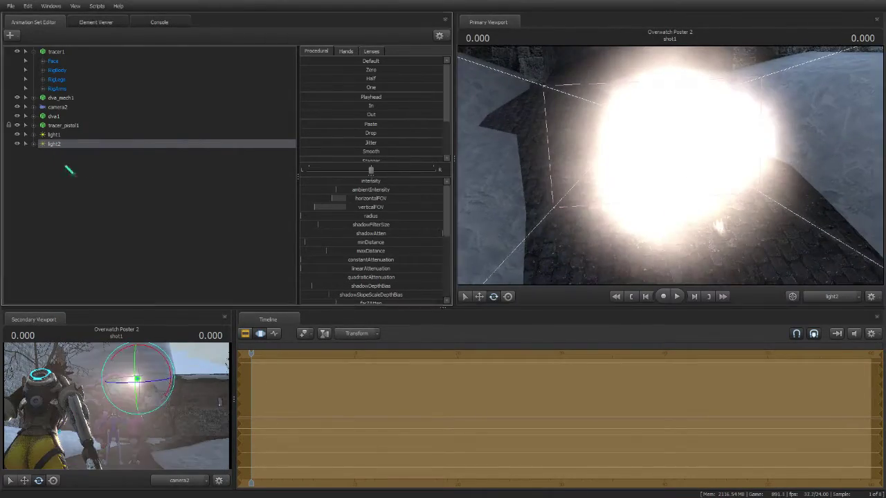
click(105, 196)
drag(54, 153, 589, 190)
click(179, 481)
drag(116, 407, 80, 408)
drag(187, 398, 204, 415)
drag(116, 406, 128, 408)
drag(670, 166, 667, 171)
key(s)
click(833, 298)
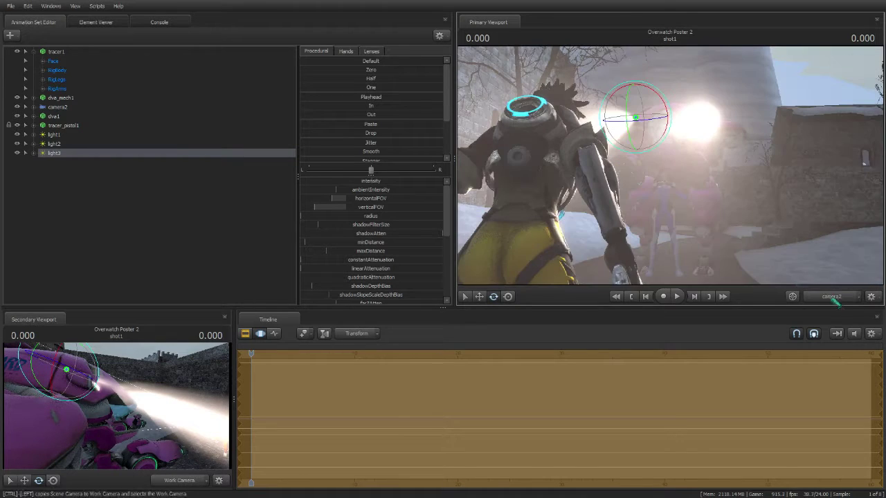
Lower the intensity of the two mech lights, setting light3's intensity to 0.215.
drag(377, 181, 363, 182)
click(104, 144)
click(103, 153)
click(56, 145)
key(Down)
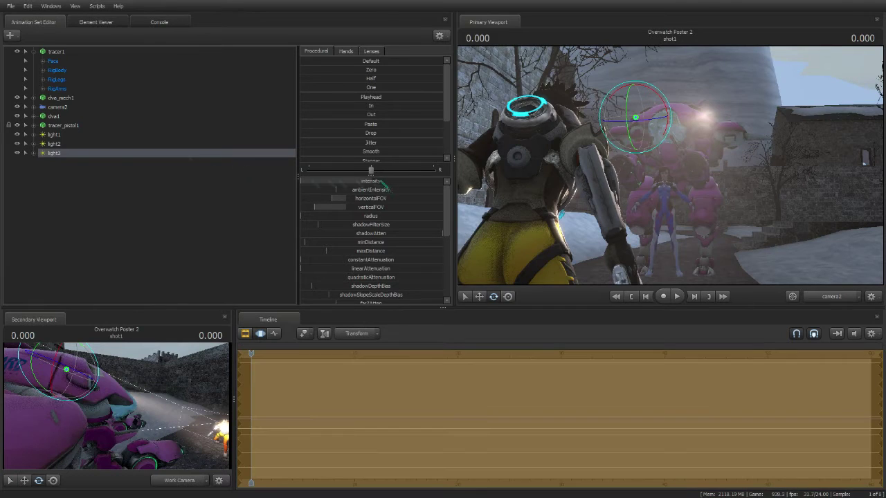
key(Up)
key(Down)
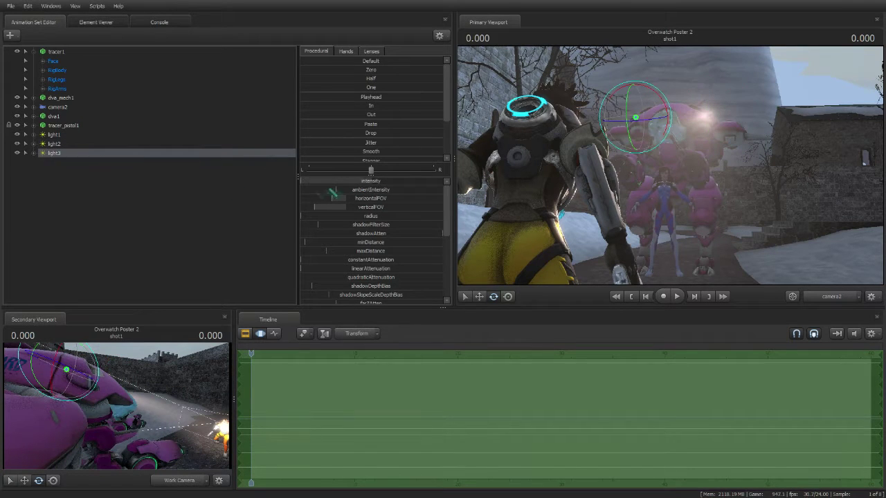
text(0.215)
key(Return)
Add a new clip to the overlay effects track in the Clip Editor and stretch it across shot1's full length.
drag(128, 378, 114, 398)
key(s)
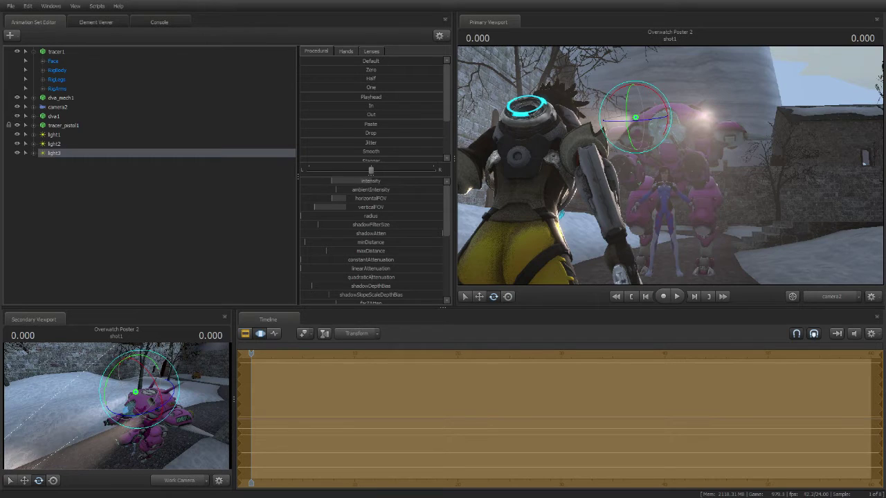
click(246, 333)
scroll(291, 464, down, 1)
right_click(292, 468)
click(317, 430)
click(72, 277)
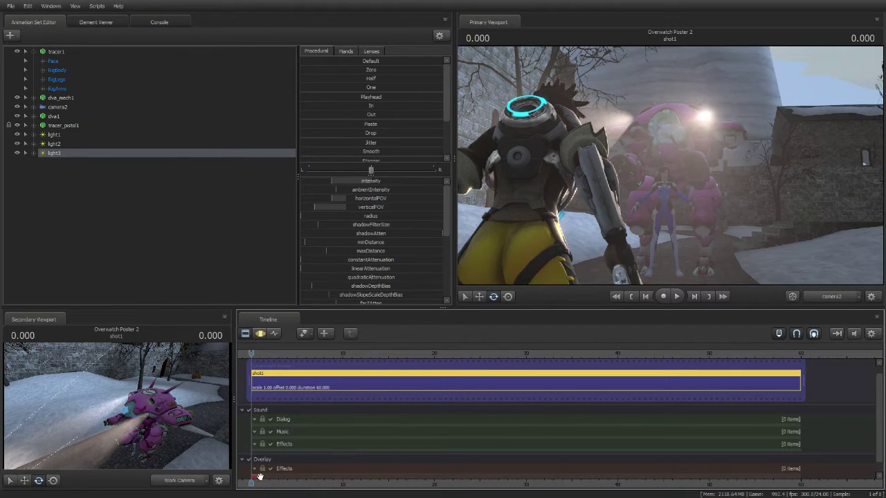
drag(260, 478, 803, 483)
Show the new overlay clip in the Element Viewer and set its material to dirty lens 9.vmt.
click(277, 479)
right_click(276, 479)
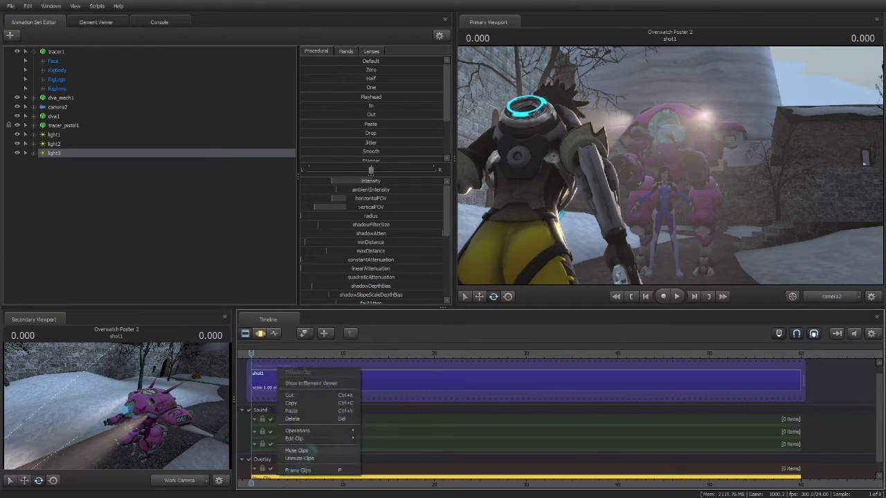
click(308, 385)
click(438, 127)
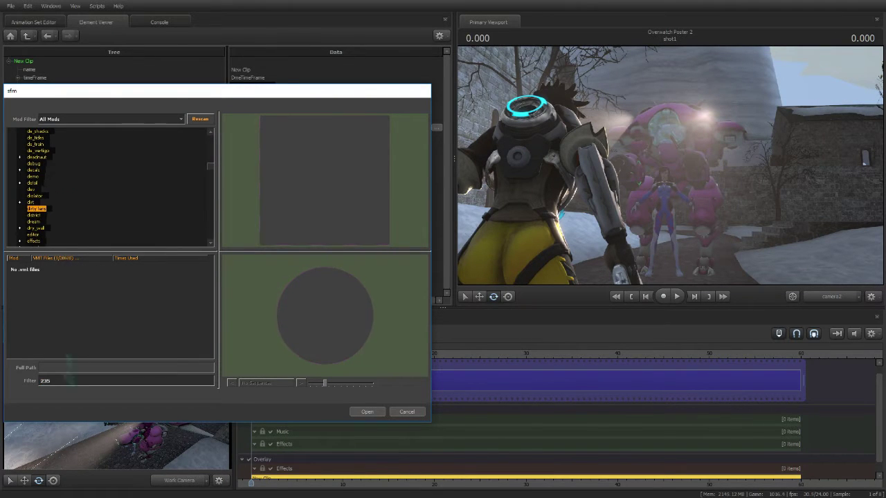
click(66, 379)
key(BackSpace)
key(BackSpace)
key(BackSpace)
click(114, 304)
double_click(111, 339)
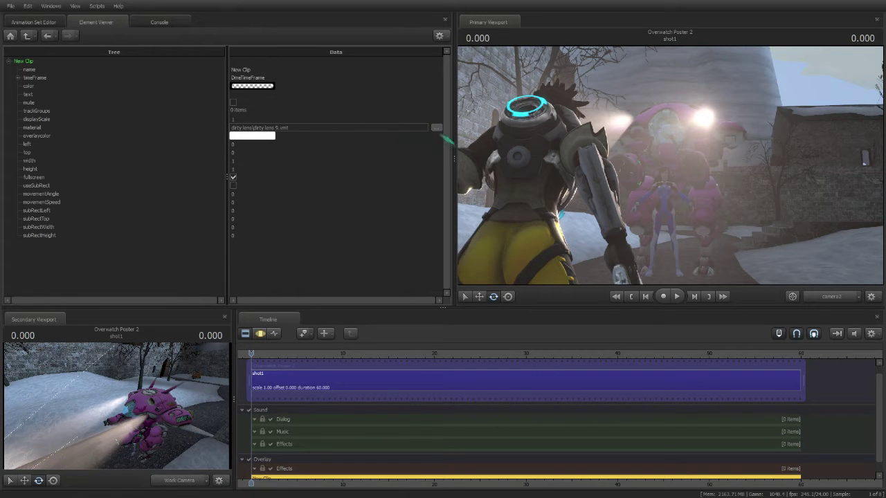
Try the dirty lens 10, 11, 12, 2 and 3 materials on the overlay clip.
click(436, 127)
click(147, 279)
click(427, 416)
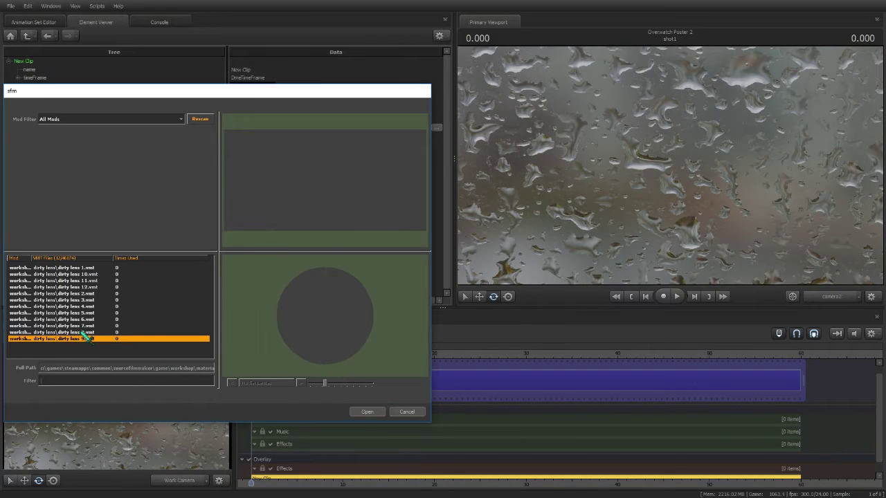
double_click(63, 274)
click(435, 135)
click(437, 129)
double_click(87, 282)
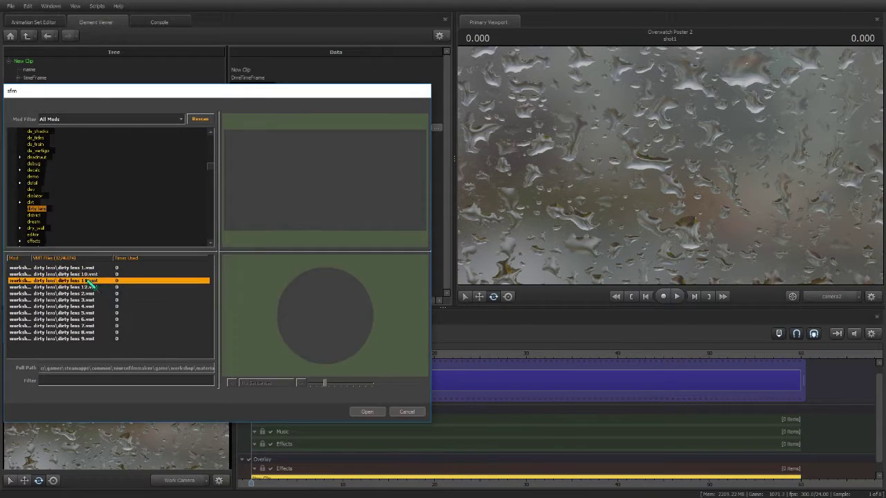
click(436, 127)
double_click(69, 289)
click(436, 128)
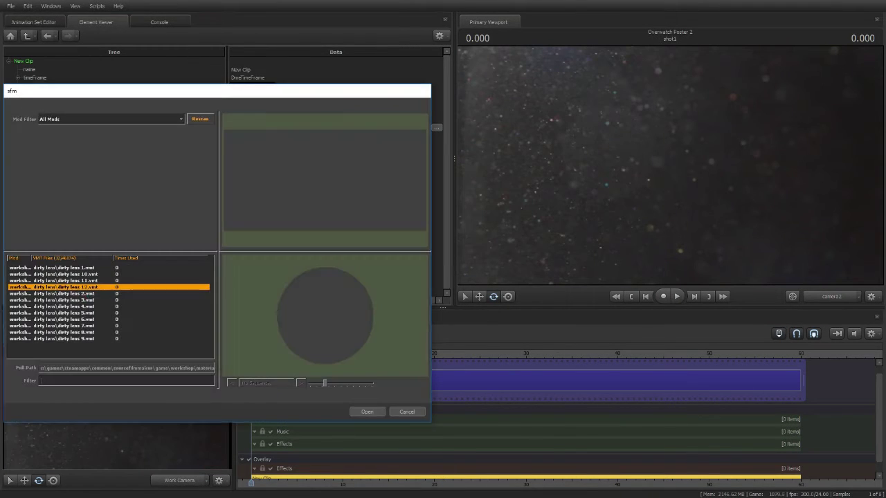
double_click(92, 285)
click(436, 128)
double_click(90, 302)
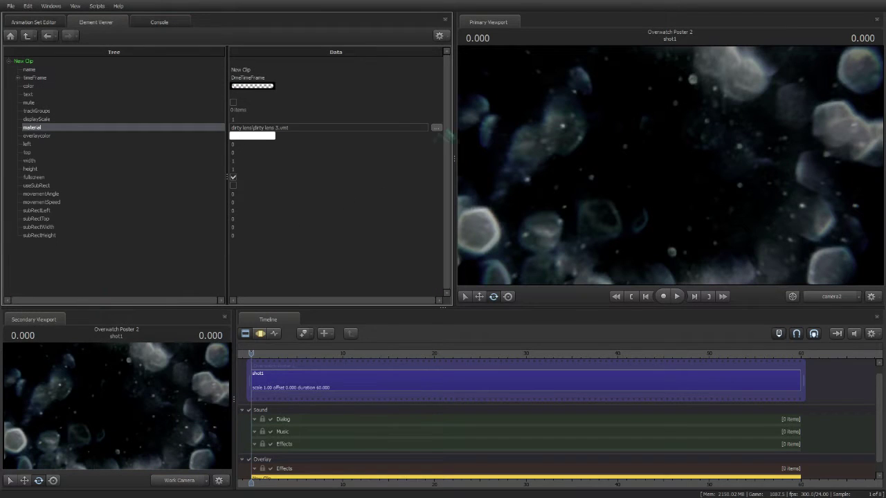
Try the dirty lens 4 through 9 materials on the overlay clip, followed by dirty lens 2.
click(436, 127)
double_click(92, 301)
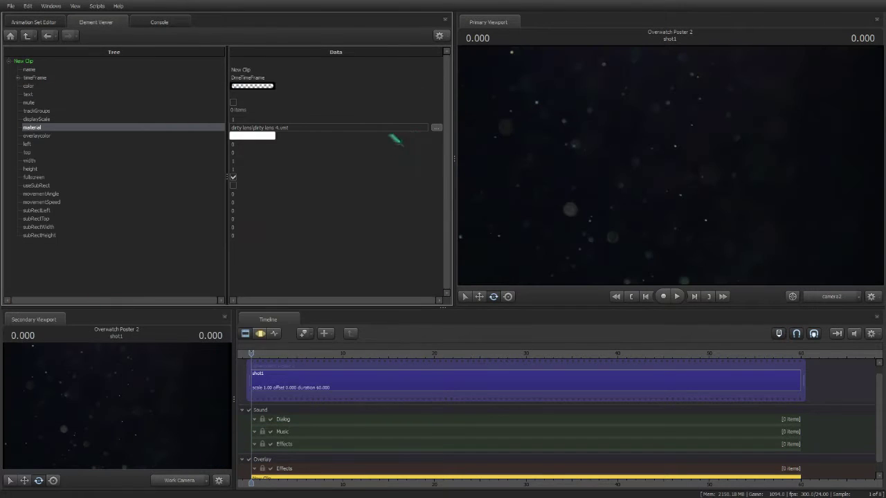
click(436, 127)
double_click(92, 311)
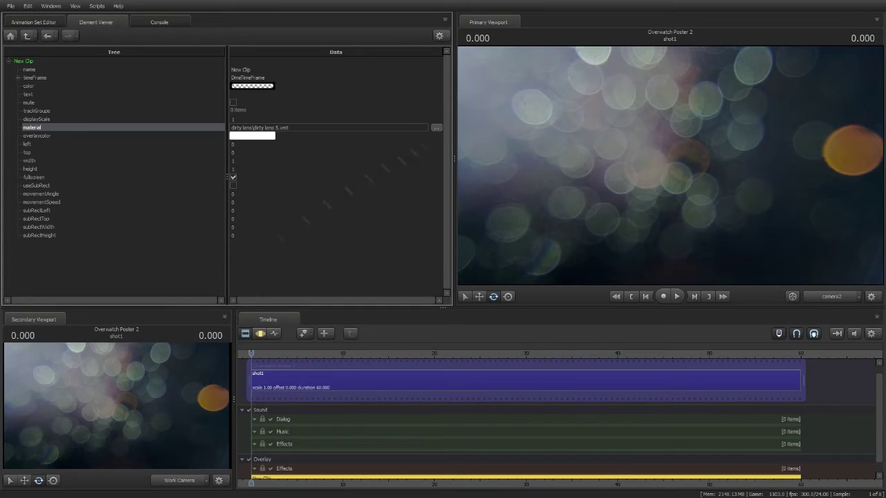
click(436, 128)
double_click(92, 319)
click(436, 127)
double_click(92, 329)
click(436, 127)
double_click(83, 338)
click(436, 128)
double_click(92, 347)
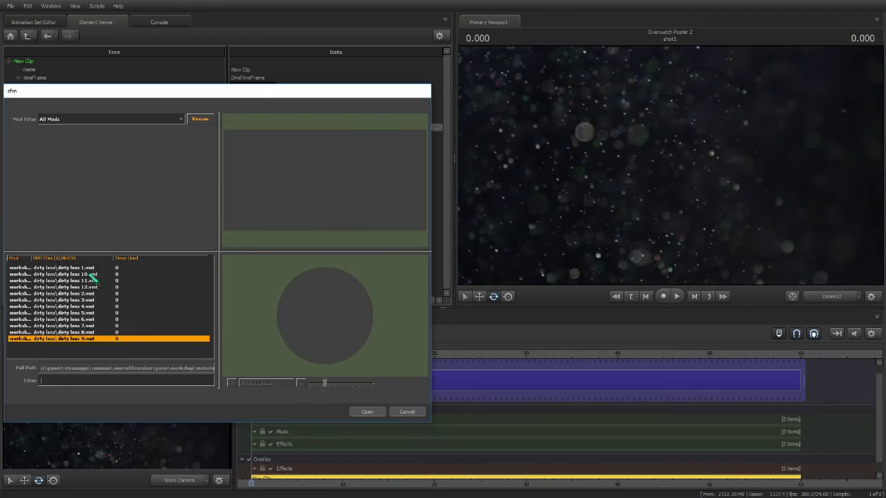
double_click(92, 290)
click(437, 127)
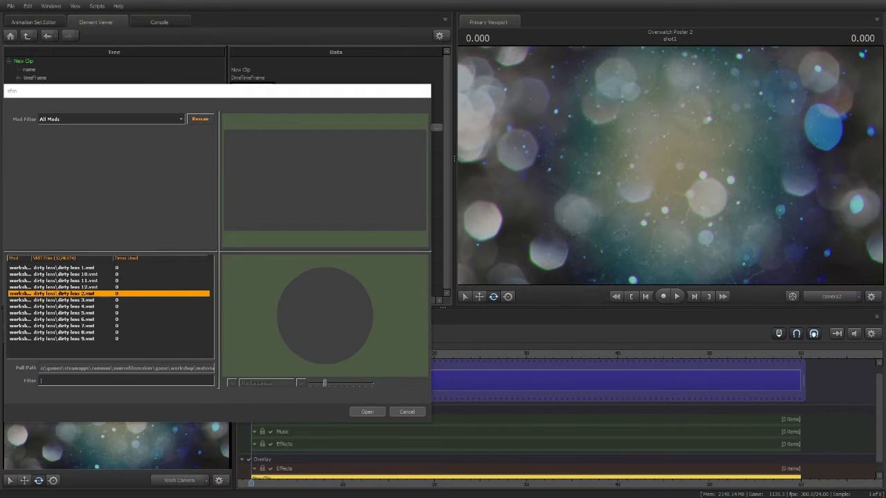
Set the overlay material to dirty lens 1.vmt and lower the overlay color's alpha so the scene shows through.
double_click(97, 269)
click(252, 136)
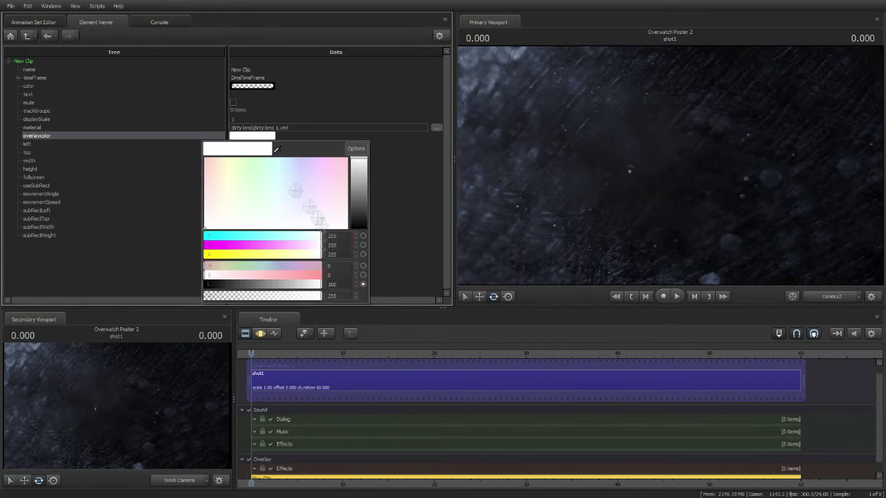
click(288, 298)
click(419, 261)
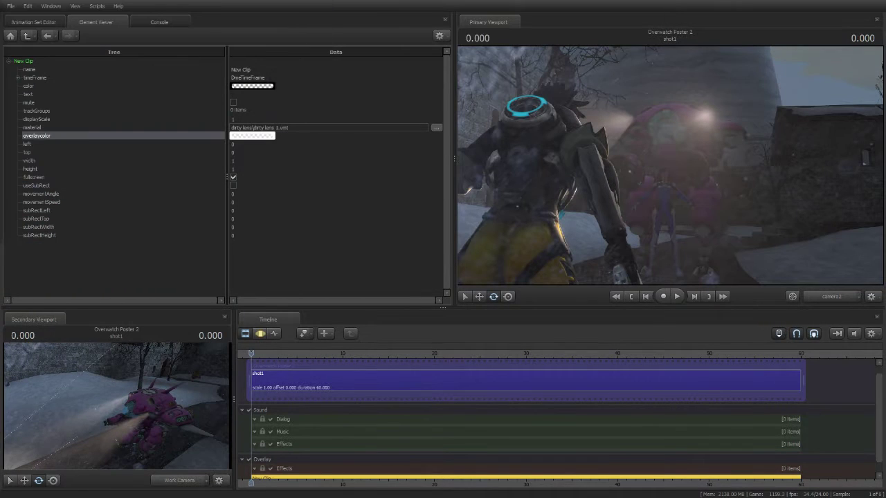
Start a new particle system in the Animation Set Editor and browse to the workshop particles folder.
click(49, 23)
right_click(47, 175)
click(97, 211)
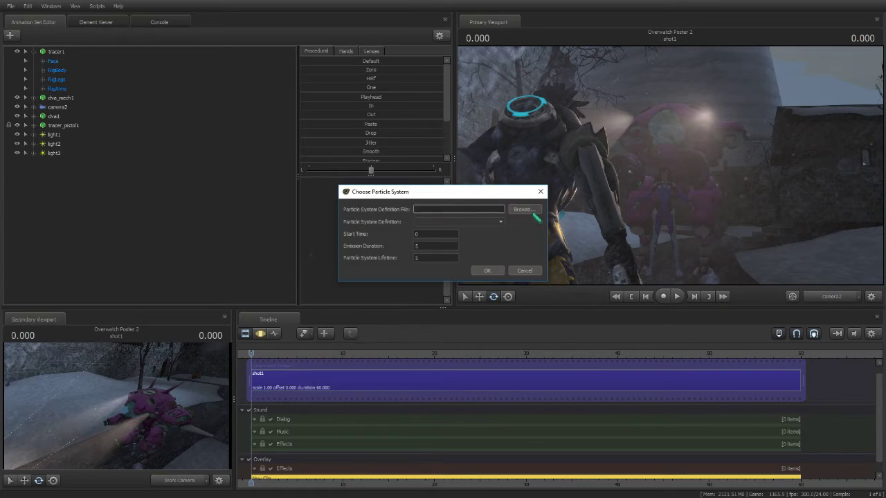
click(521, 210)
click(184, 27)
click(187, 51)
double_click(89, 52)
double_click(84, 66)
Load gurren_flare.pcf from the chaofanatic folder and create a particle system with the gurren_flare_big definition.
scroll(95, 332, down, 20)
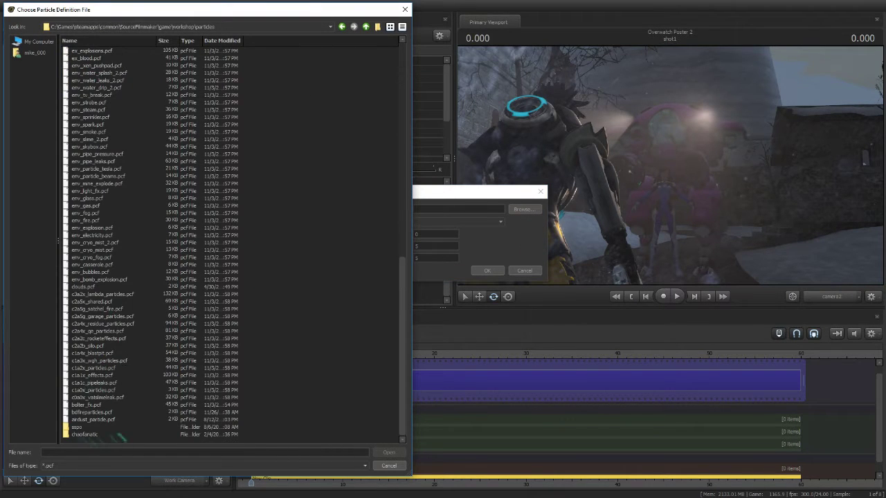
scroll(115, 323, up, 18)
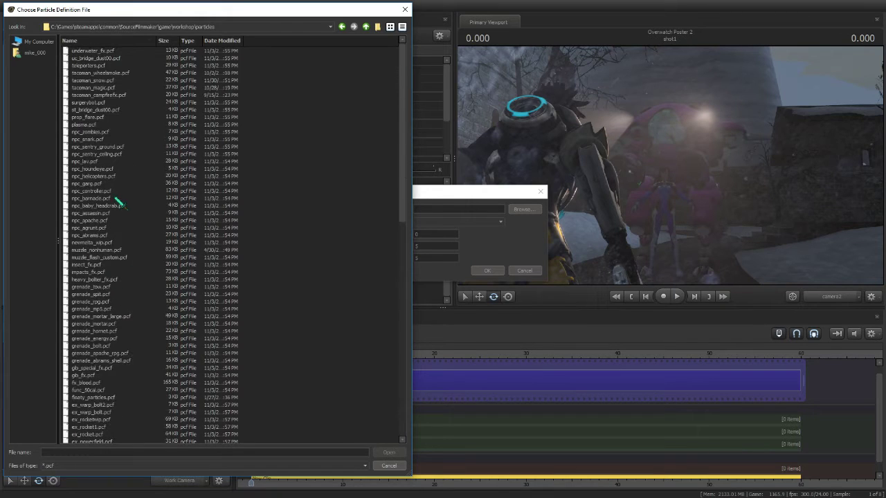
scroll(90, 230, down, 15)
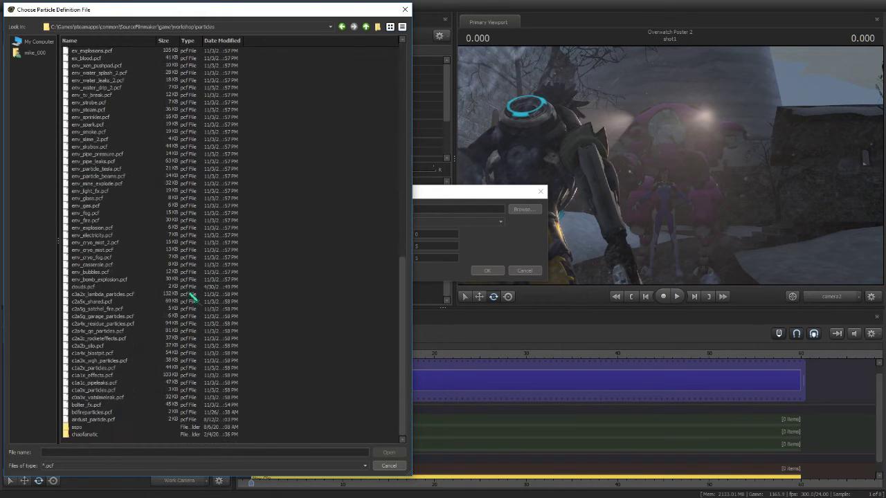
double_click(90, 438)
double_click(94, 50)
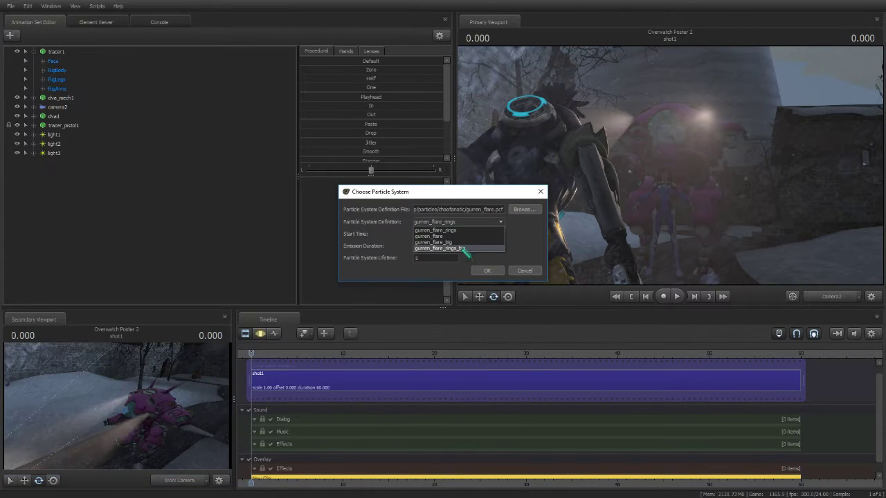
click(463, 242)
click(488, 270)
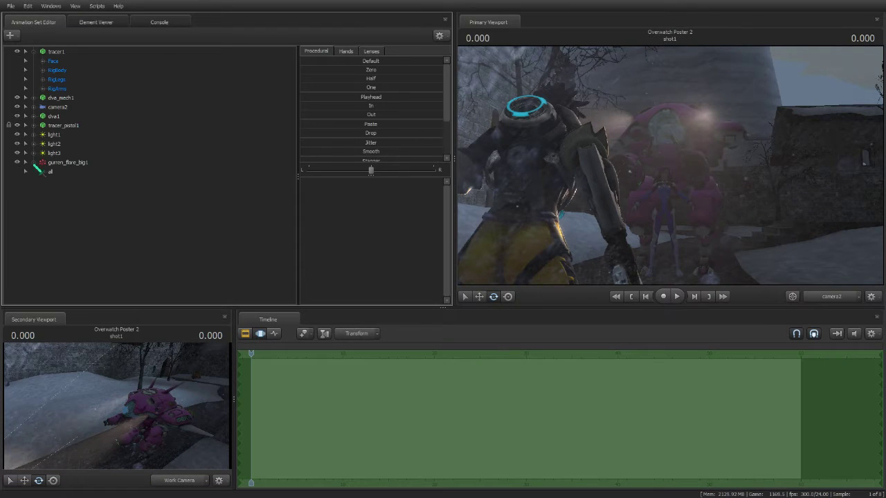
Try moving the big flare's controlPoint1 onto Tracer at time 0.791, and delete the gurren_flare_big1 particle system.
click(72, 190)
drag(256, 360, 259, 363)
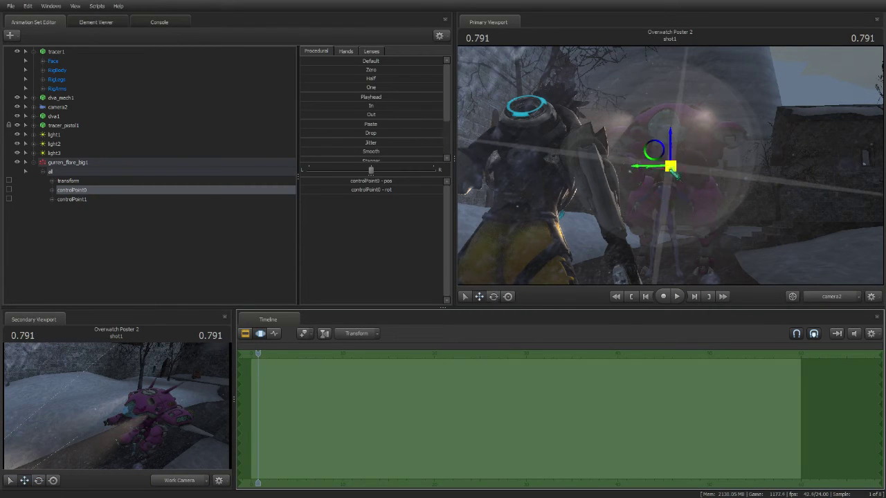
drag(671, 168, 675, 171)
click(72, 199)
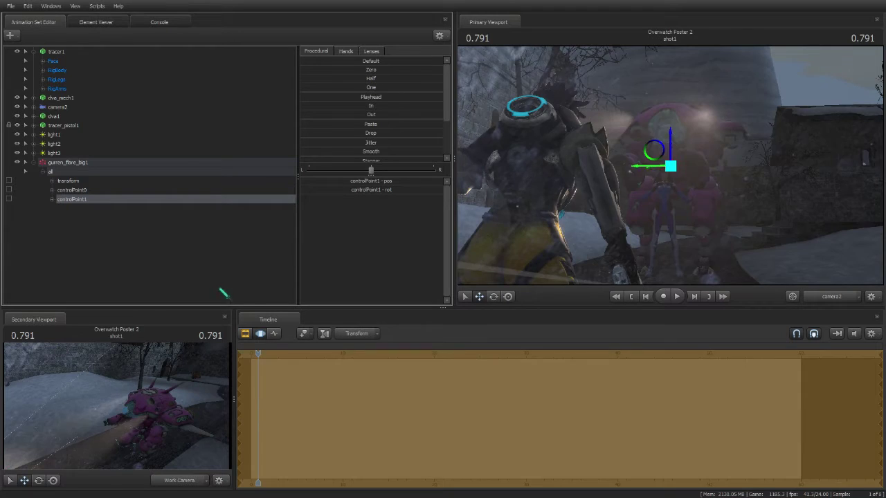
drag(117, 406, 142, 391)
drag(671, 167, 569, 191)
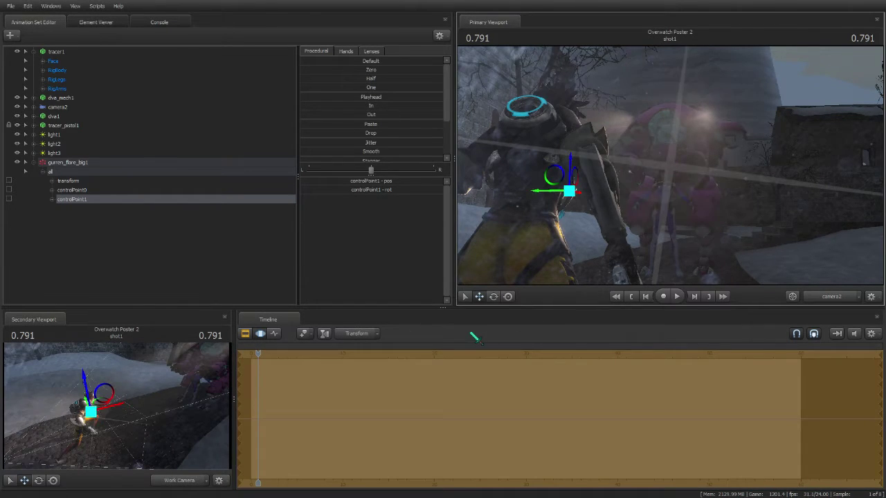
right_click(83, 163)
click(102, 178)
Create a new particle system from the flare file with the gurren_flare_rings definition.
right_click(83, 176)
click(181, 204)
click(525, 210)
click(487, 270)
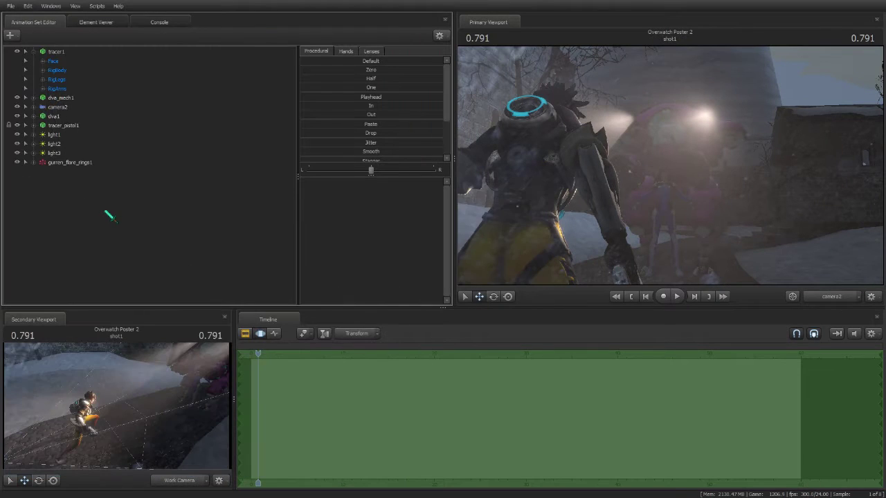
Advance the playhead to about 1.29 and raise the ring flare's controlPoint1 toward the mech's headlights.
key(Left)
key(Left)
key(Right)
key(Right)
key(Right)
key(Right)
key(Right)
key(Right)
key(Right)
key(Right)
key(Right)
key(Right)
key(Right)
key(Right)
key(Right)
key(Right)
key(Right)
key(Right)
key(Right)
key(Right)
key(Right)
key(Right)
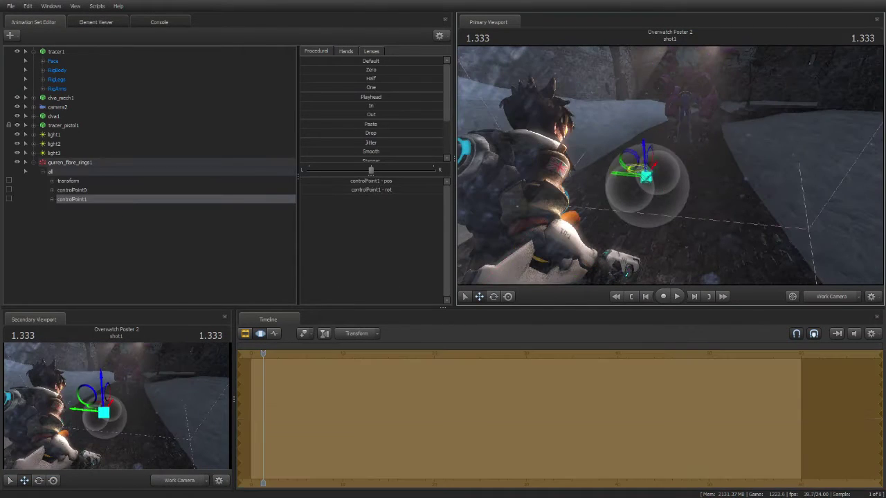
drag(646, 177, 686, 131)
key(Left)
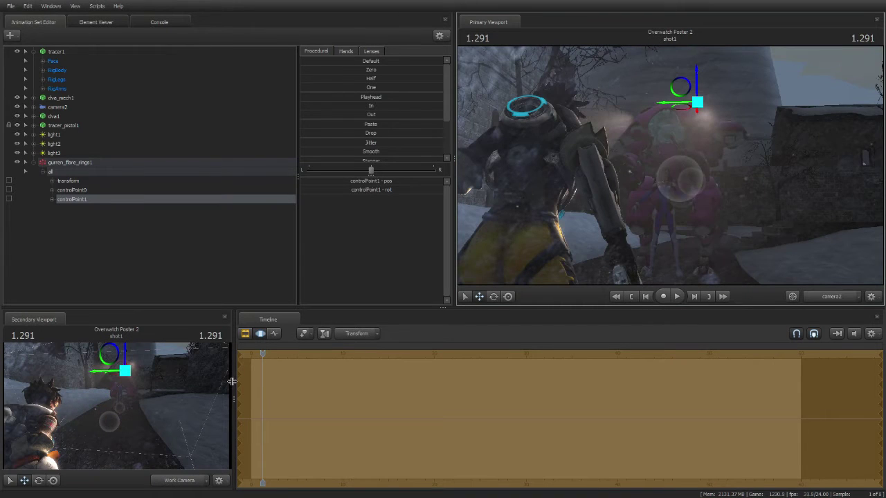
Try repositioning the ring flare's controlPoint0 and transform, undo the last move, and delete the ring flare particle system.
ctrl+click(670, 166)
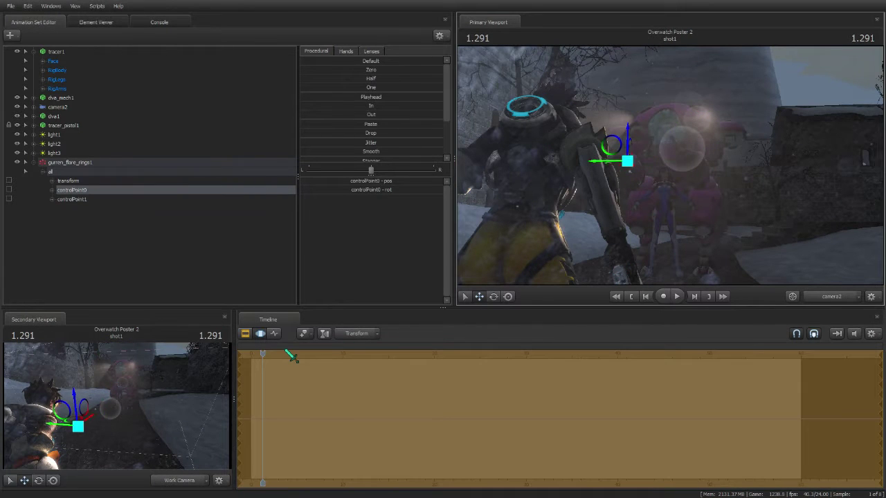
click(68, 181)
drag(693, 141, 684, 144)
key(ctrl+z)
right_click(77, 162)
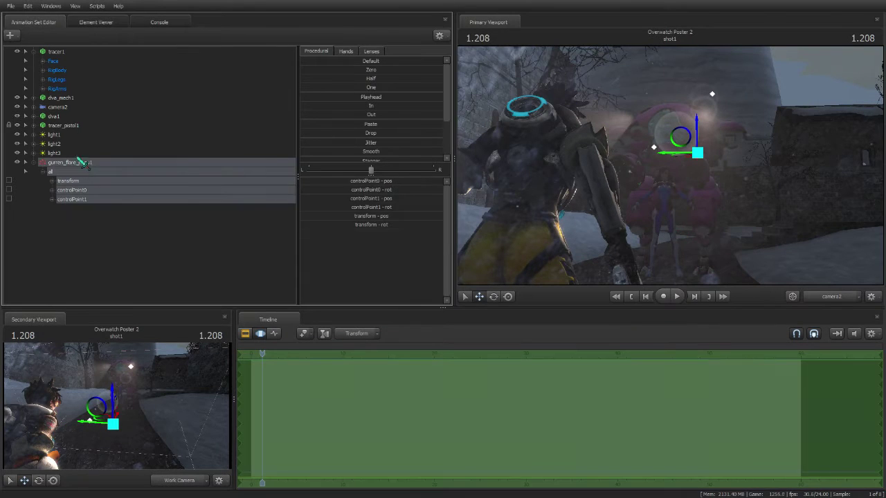
click(104, 235)
Show camera2 in the secondary viewport and use the work camera in the primary viewport.
click(831, 296)
drag(670, 166, 782, 167)
click(179, 481)
click(831, 297)
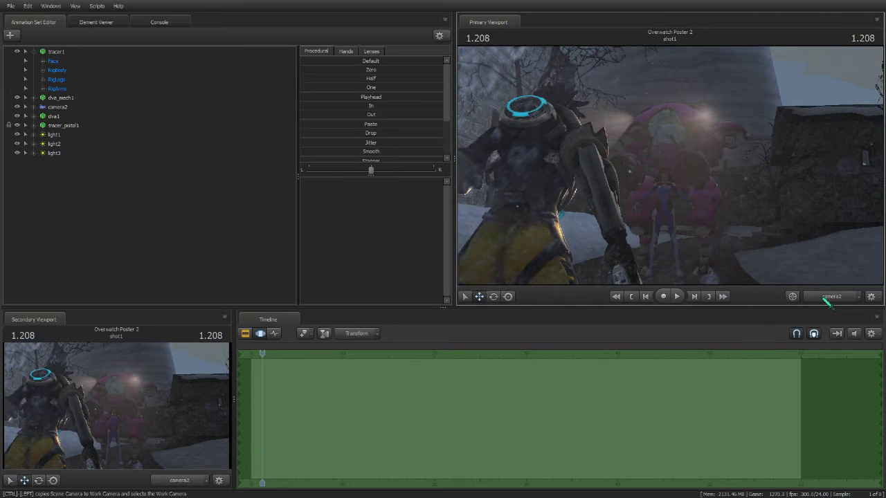
click(831, 297)
drag(670, 166, 670, 201)
Remove the dva1 model standing in front of the mech from the animation sets.
ctrl+click(640, 135)
right_click(64, 116)
click(97, 130)
mouse_move(670, 166)
mouse_down()
mouse_move(706, 166)
mouse_move(664, 170)
mouse_up()
Start a new particle system and browse to the workshop particles subfolder that contains stormfront.pcf.
right_click(57, 184)
click(104, 203)
right_click(73, 180)
click(114, 211)
click(525, 209)
click(365, 27)
double_click(76, 75)
double_click(87, 81)
scroll(181, 152, down, 20)
double_click(81, 425)
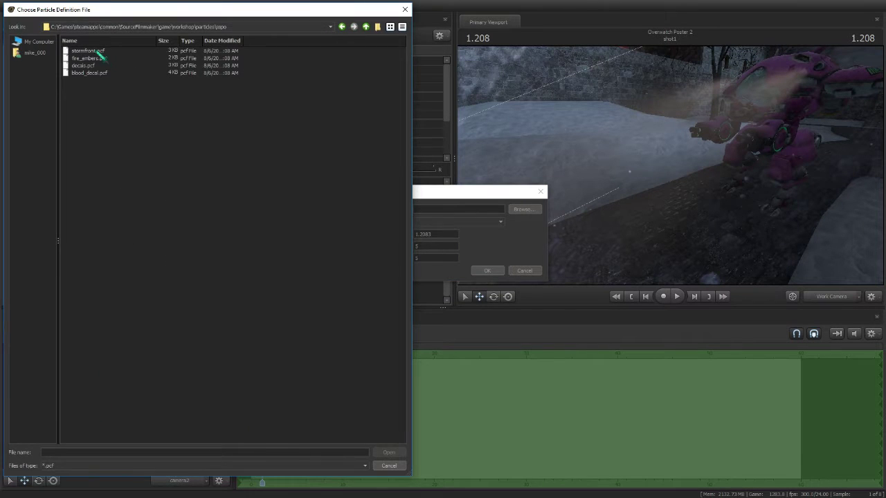
Load stormfront.pcf, create an env_snow_blizzard particle system and place its control point between Tracer and the mech.
double_click(96, 51)
click(472, 223)
click(486, 270)
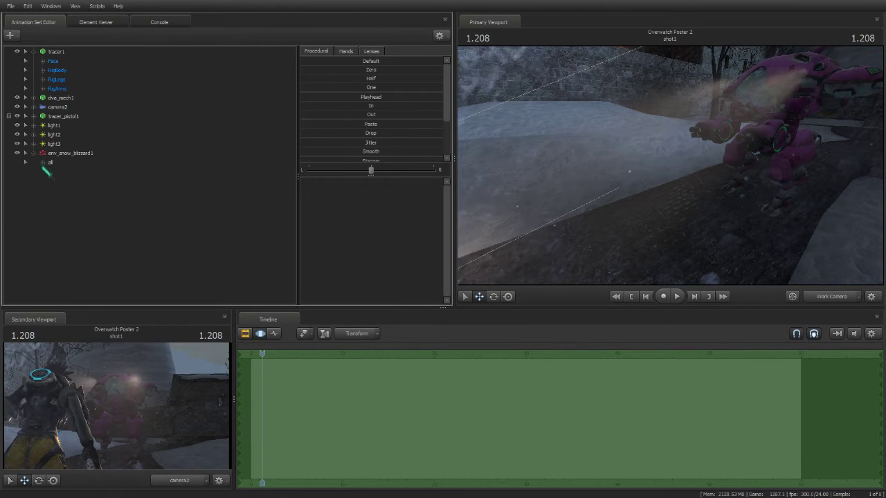
key(space)
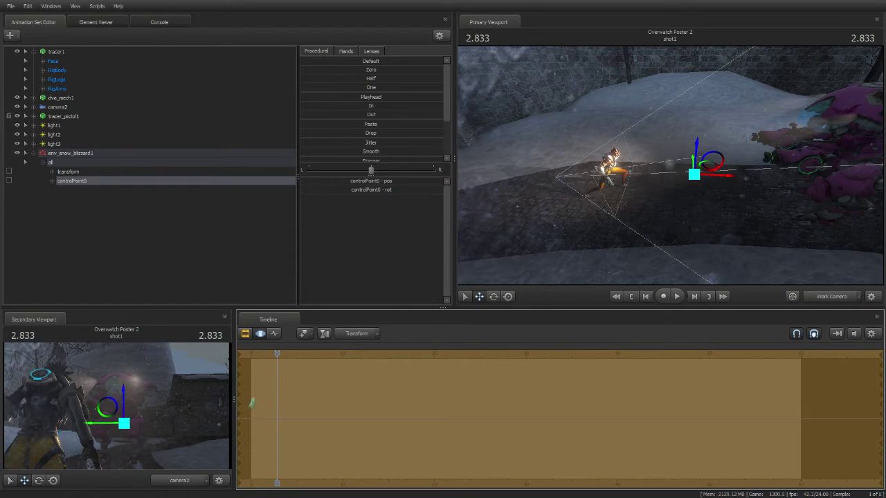
drag(602, 239, 664, 229)
Create a second snow particle system with the env_snow_blizzard_mist definition.
right_click(77, 234)
click(154, 262)
click(524, 206)
double_click(96, 57)
click(487, 269)
Copy the blizzard particle's controlPoint0 placement onto the mist particle's controlPoint0 and play the shot to preview the snow.
click(313, 391)
click(76, 190)
click(287, 414)
key(ctrl+v)
click(75, 155)
click(34, 190)
click(76, 190)
click(356, 368)
key(ctrl+v)
click(72, 180)
click(286, 389)
key(ctrl+c)
click(72, 218)
click(326, 390)
key(ctrl+v)
mouse_move(278, 357)
mouse_down()
mouse_move(255, 362)
mouse_move(285, 363)
mouse_up()
key(space)
key(space)
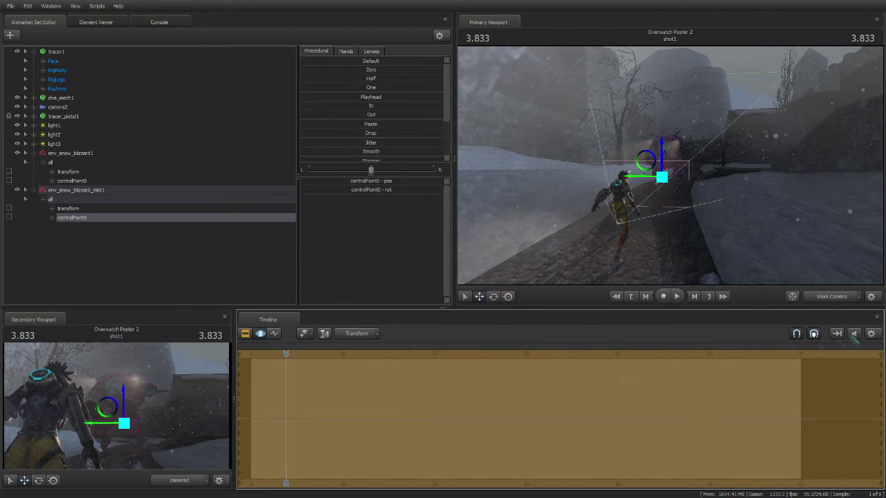
click(83, 190)
right_click(84, 154)
click(119, 250)
right_click(101, 190)
click(140, 285)
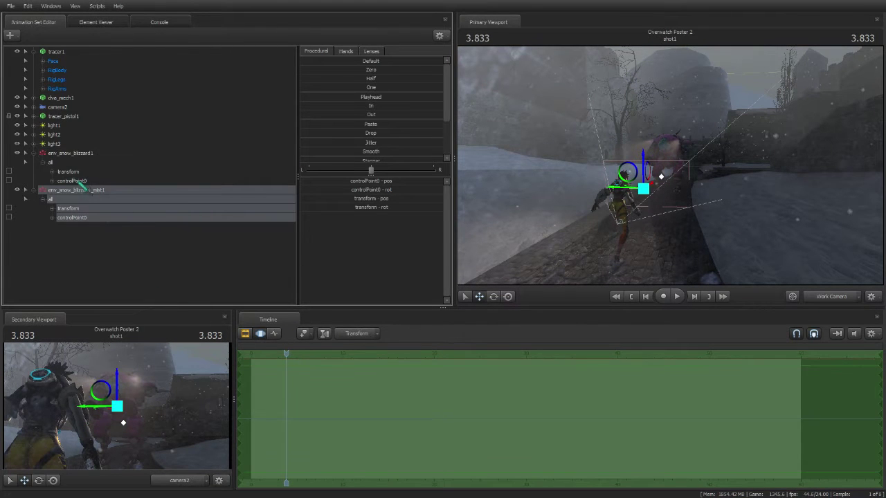
Apply the Playhead preset fully to all animation sets from tracer1 through light3, and move the playhead to 4.291.
drag(59, 144, 57, 53)
drag(360, 97, 442, 97)
mouse_move(285, 354)
mouse_down()
mouse_move(275, 356)
mouse_move(289, 369)
mouse_move(259, 365)
mouse_move(291, 370)
mouse_up()
drag(670, 166, 670, 166)
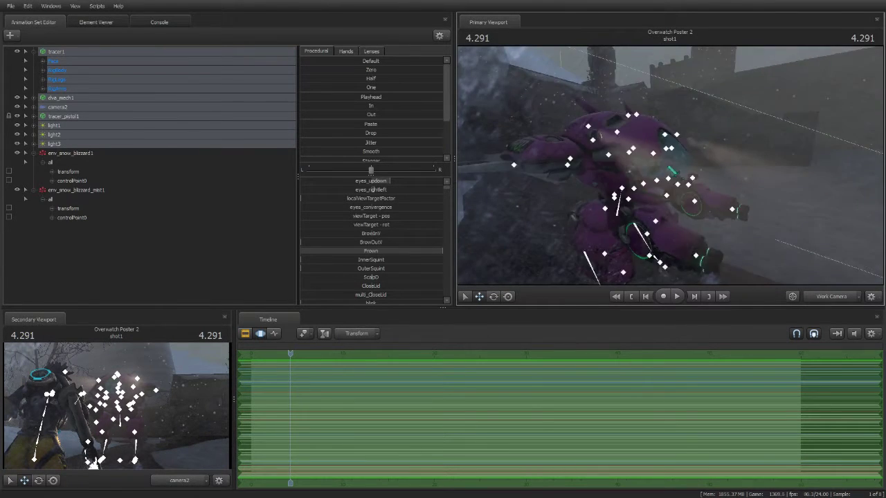
Go through camera2 and the three lights, and lower light3's linear attenuation to its minimum.
click(59, 108)
drag(670, 166, 670, 166)
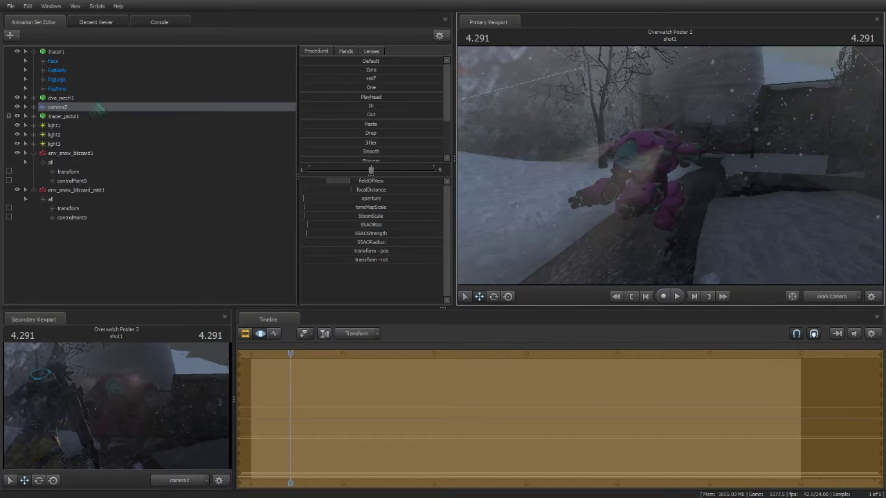
click(76, 125)
ctrl+click(77, 134)
click(78, 144)
click(79, 136)
click(55, 144)
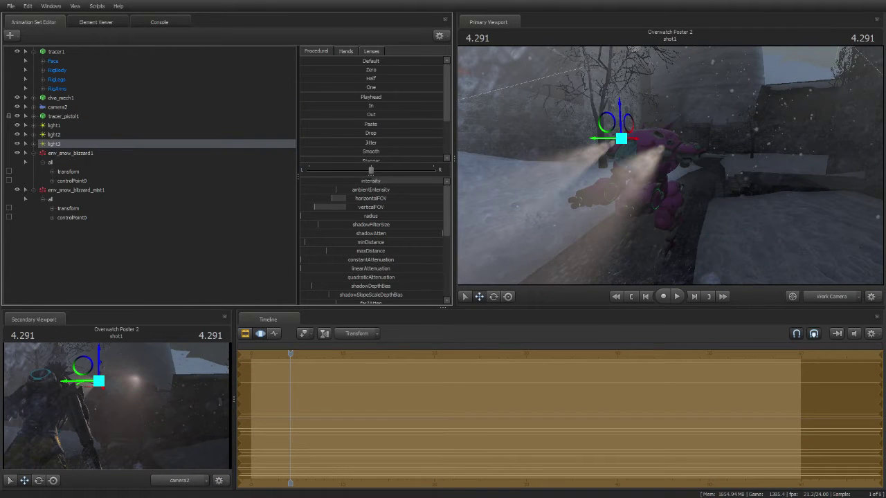
scroll(383, 233, down, 1)
drag(382, 240, 295, 253)
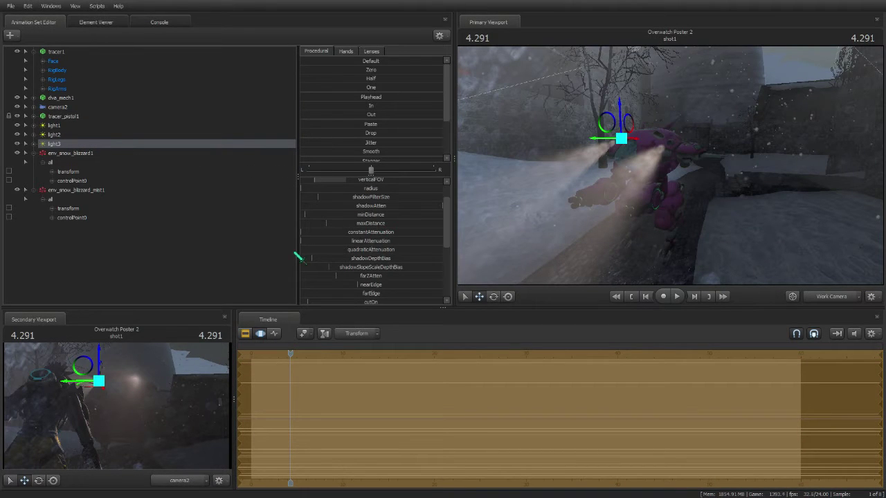
Raise the volumetric intensity of light2 and light3 to strengthen the mech's headlight beams.
click(57, 134)
scroll(393, 223, down, 5)
scroll(393, 227, up, 3)
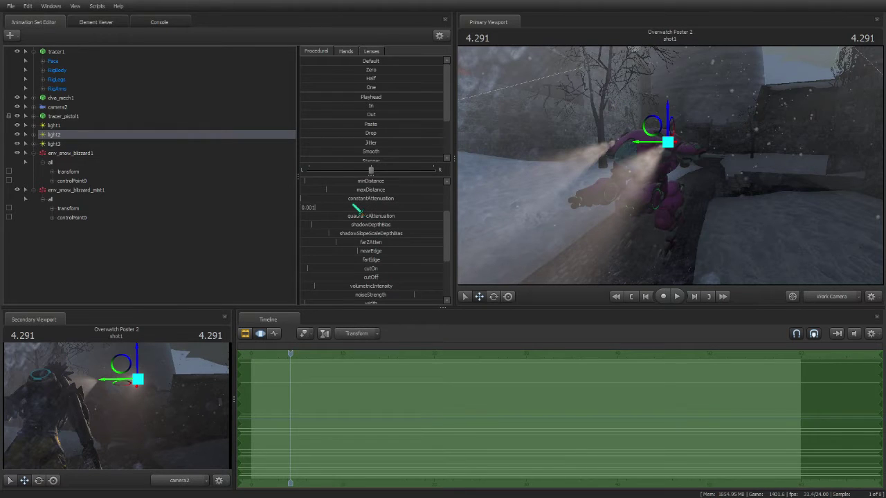
scroll(389, 260, down, 2)
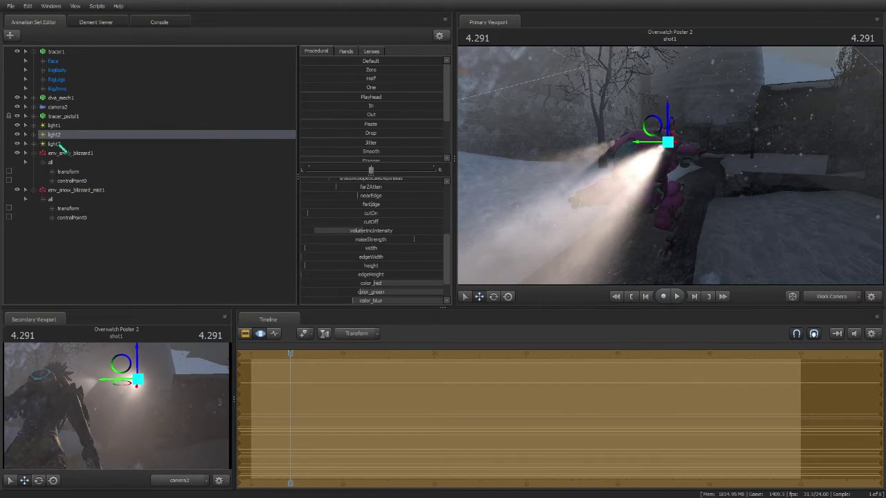
key(Down)
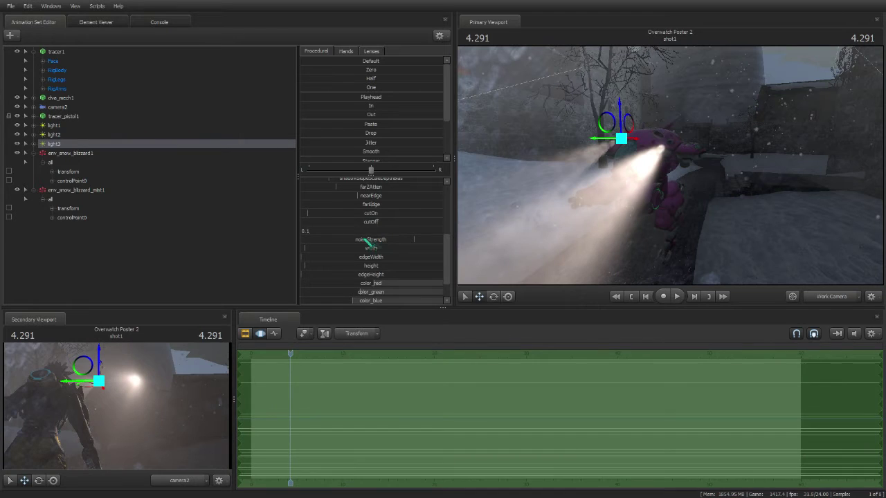
key(Return)
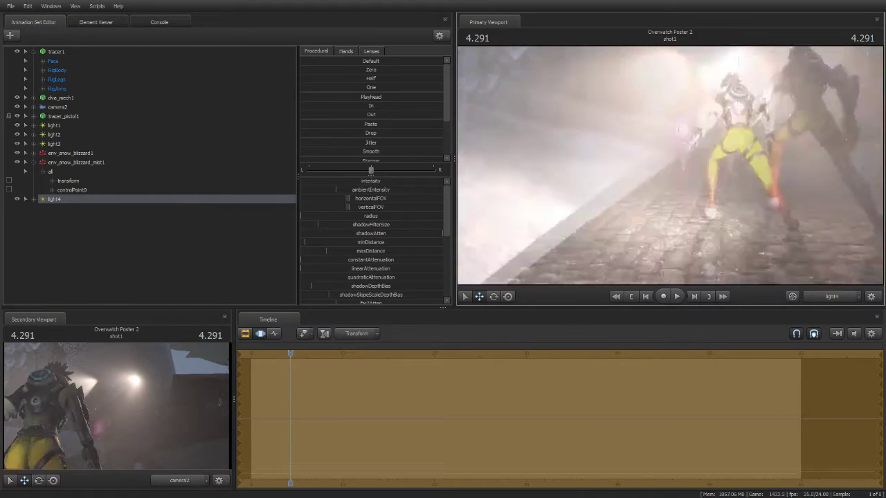
Position light4 back beneath the stone arch, aimed at Tracer and the mech, and toggle its visibility to check its effect.
mouse_move(677, 173)
mouse_down()
mouse_move(624, 167)
mouse_move(677, 173)
mouse_up()
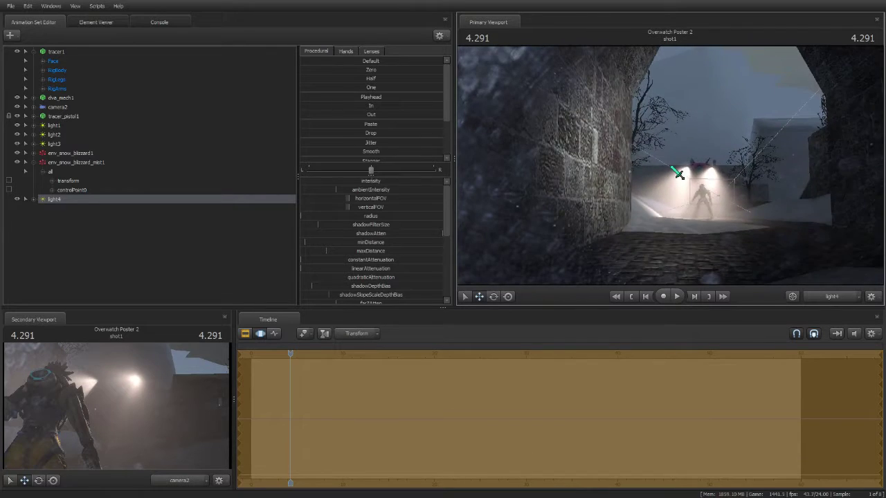
drag(656, 214, 681, 208)
click(841, 301)
drag(754, 187, 674, 150)
click(18, 199)
click(18, 199)
Create light5 aimed at the front of the mech, and adjust its field of view and quadratic attenuation.
right_click(108, 236)
click(153, 246)
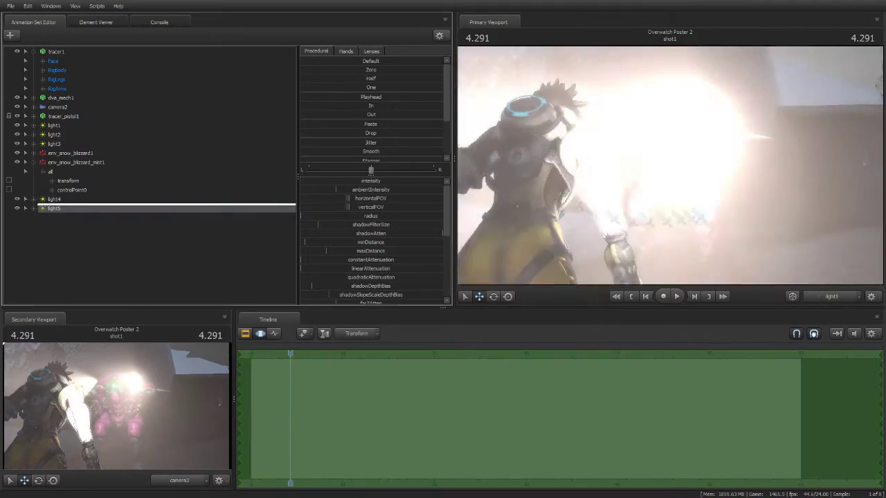
drag(651, 126, 596, 135)
mouse_move(365, 199)
mouse_down()
mouse_move(378, 198)
mouse_move(356, 199)
mouse_move(388, 205)
mouse_move(380, 206)
mouse_up()
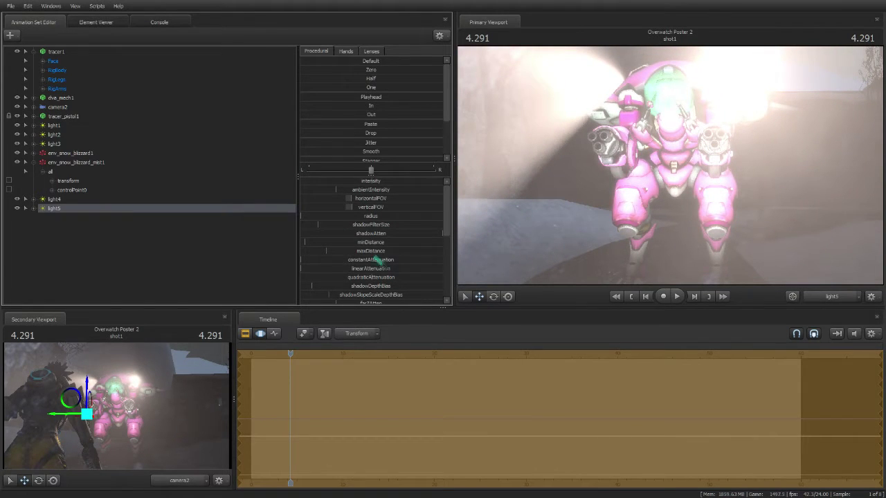
drag(374, 278, 329, 267)
click(832, 297)
Create light6 and aim it at Tracer's upper body from the front.
right_click(63, 231)
click(104, 253)
drag(54, 217, 692, 194)
drag(671, 167, 665, 196)
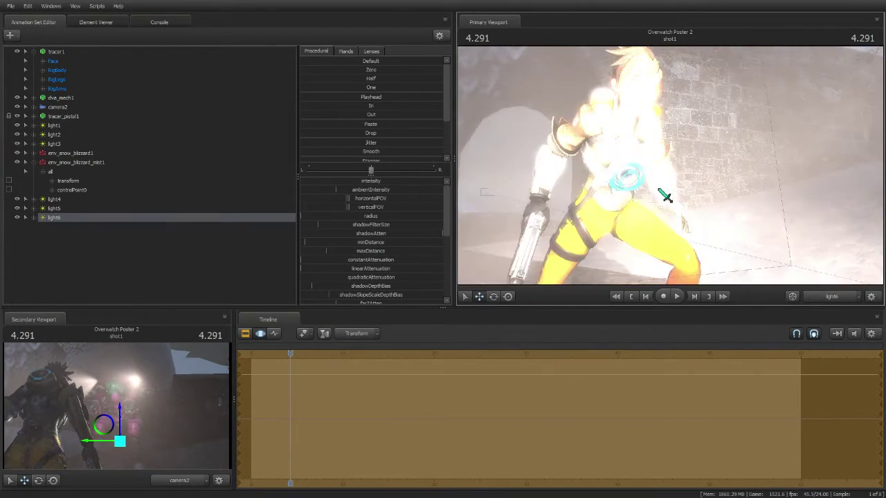
Create light7 and place it low and close to Tracer, aimed up at her torso.
right_click(84, 261)
click(125, 283)
drag(55, 227, 671, 166)
mouse_move(670, 166)
mouse_down()
mouse_move(695, 170)
mouse_move(675, 222)
mouse_move(675, 163)
mouse_move(636, 166)
mouse_move(671, 166)
mouse_up()
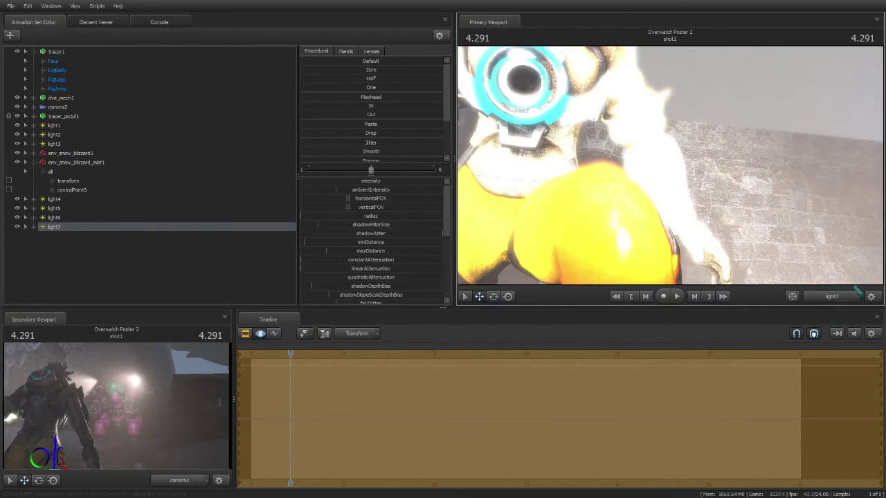
Compare the lighting by swapping camera2 and the work camera between viewports, and collapse the mist particle's controls.
click(832, 297)
click(180, 481)
mouse_move(116, 406)
mouse_down()
mouse_move(100, 398)
mouse_move(132, 416)
mouse_move(104, 407)
mouse_move(117, 407)
mouse_up()
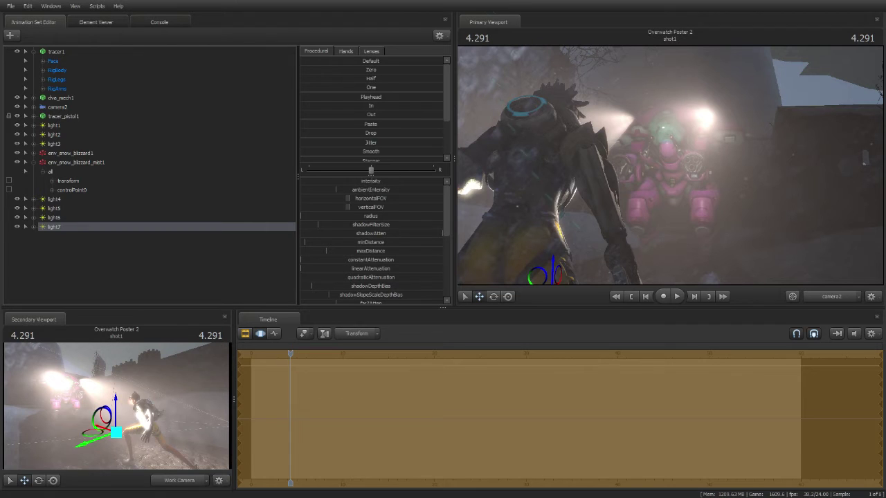
click(831, 296)
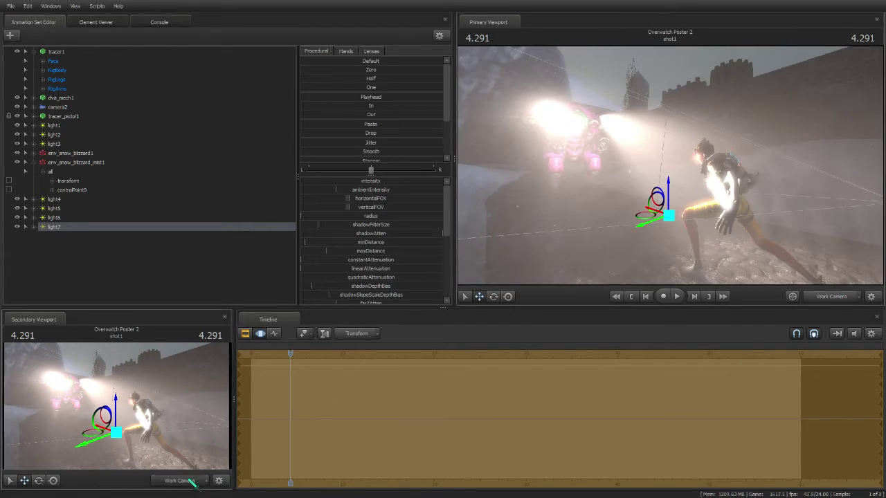
click(189, 480)
mouse_move(651, 180)
mouse_down()
mouse_move(595, 173)
mouse_move(636, 173)
mouse_up()
click(42, 172)
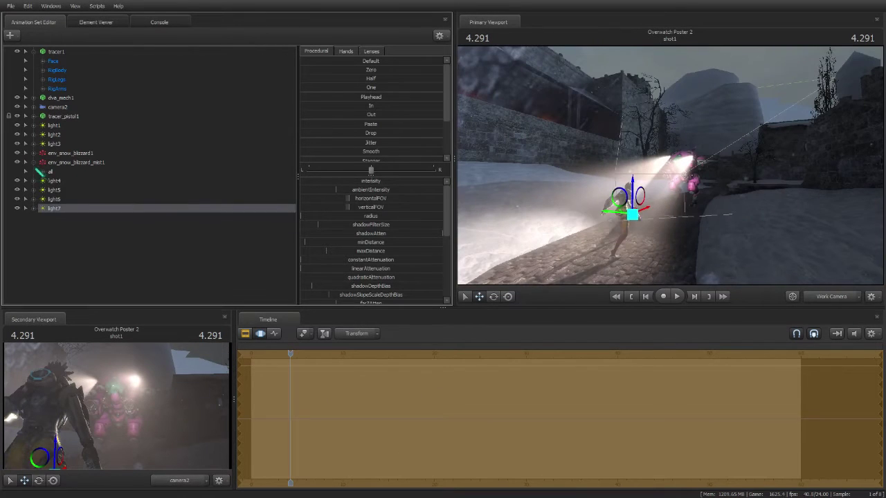
click(33, 163)
Create light8 and aim it closely at the round glowing device on Tracer's back.
click(73, 220)
right_click(84, 215)
click(107, 247)
drag(61, 209, 637, 173)
drag(637, 173, 671, 166)
Colour light8 cyan with color_red at zero and color_green at about half, and fine-tune its position behind Tracer.
scroll(375, 217, down, 5)
drag(405, 264, 302, 265)
drag(402, 256, 301, 256)
drag(302, 264, 374, 264)
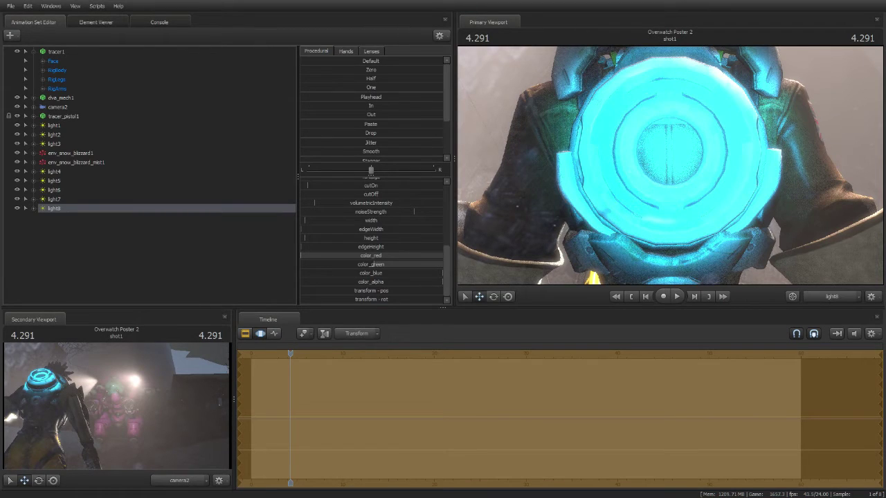
mouse_move(662, 224)
mouse_down()
mouse_move(662, 257)
mouse_move(662, 235)
mouse_move(675, 223)
mouse_move(664, 211)
mouse_up()
click(832, 297)
drag(692, 180, 713, 194)
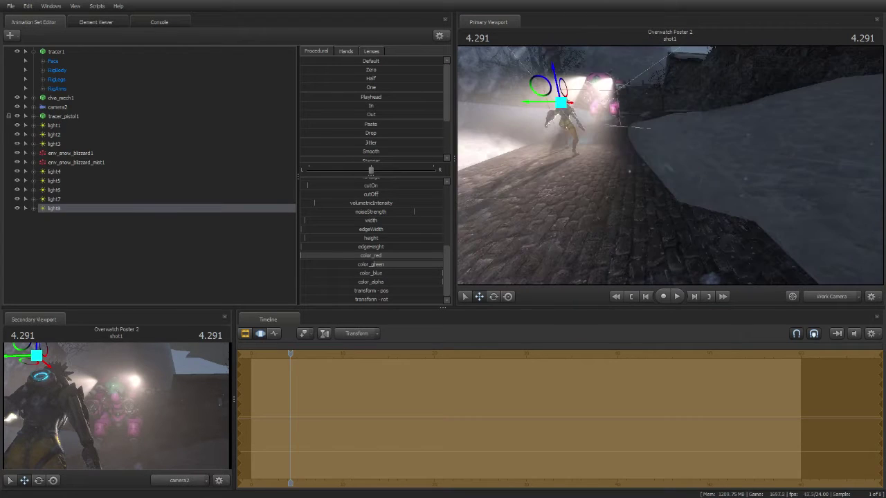
Save the session, open tracer1's model in the Element Viewer and expand its materials.
click(10, 6)
click(19, 34)
drag(668, 176, 619, 181)
right_click(58, 51)
click(85, 51)
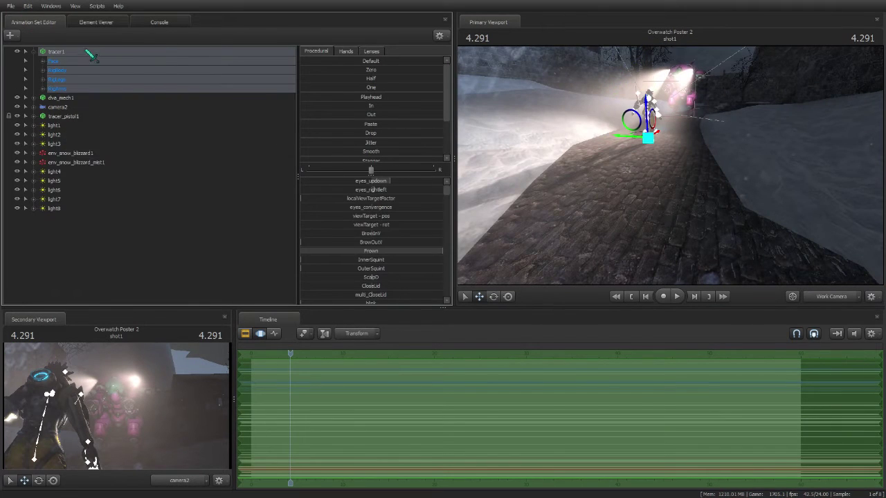
right_click(83, 51)
click(181, 106)
click(18, 245)
scroll(57, 244, down, 4)
Add a float attribute named $phongboost to Tracer's leggings material.
right_click(43, 226)
mouse_move(131, 293)
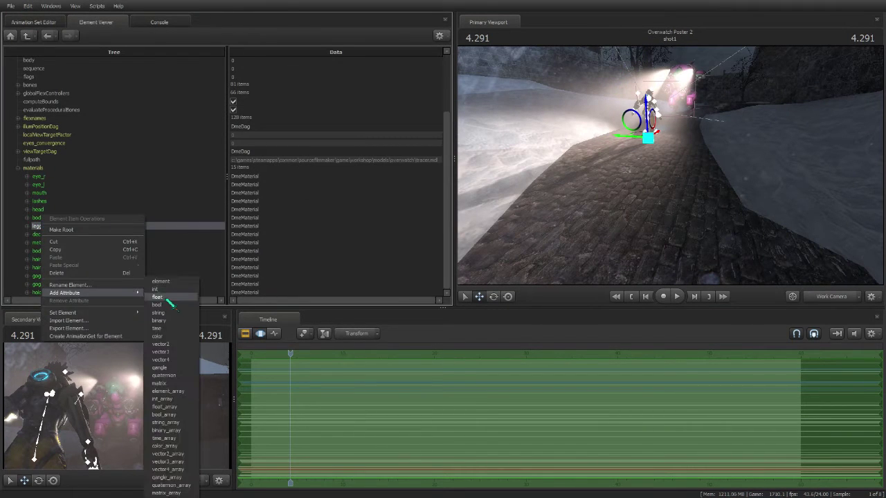
click(164, 297)
text($phongboost)
key(Return)
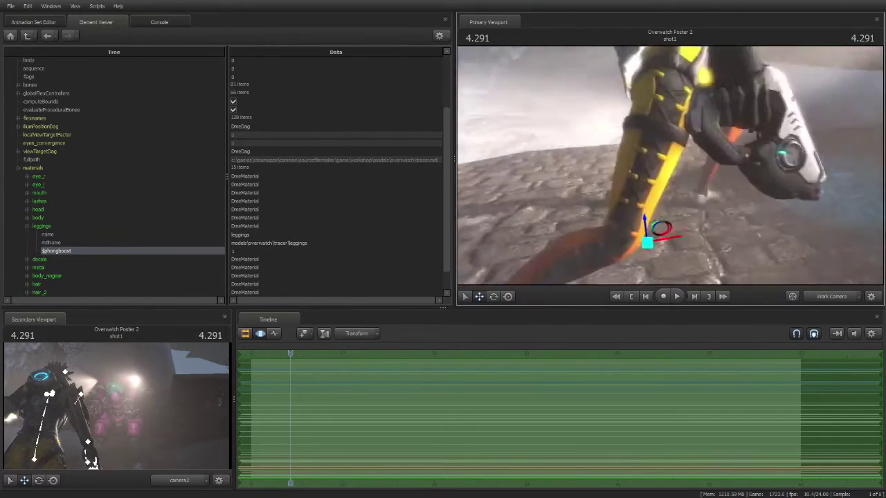
scroll(52, 207, down, 1)
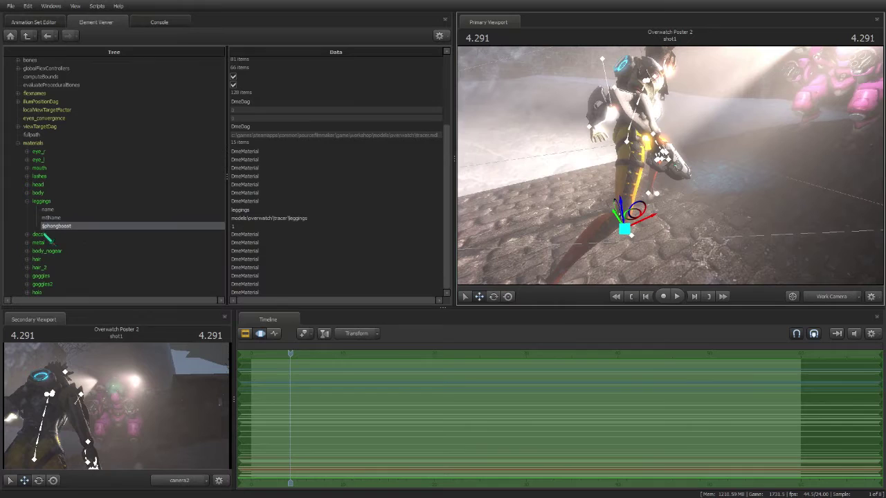
click(28, 202)
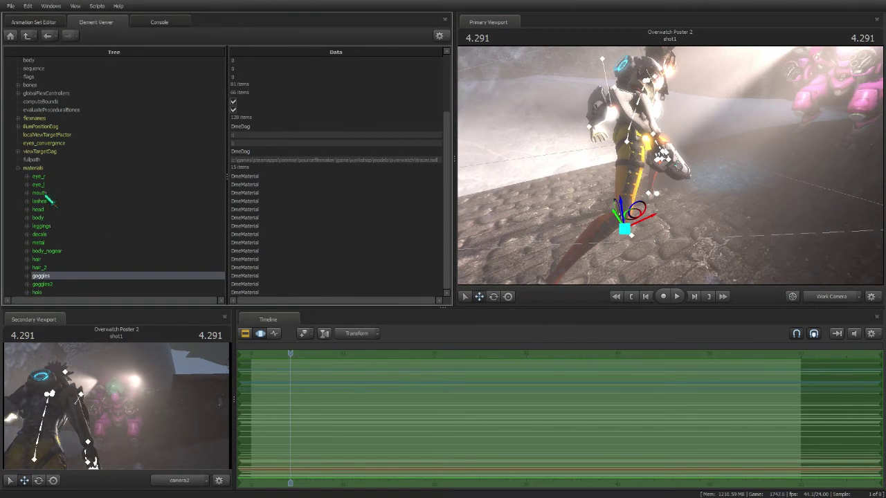
Delete the decals material from Tracer's materials and try to add a float attribute named $phongboost.
right_click(50, 235)
mouse_move(132, 303)
click(164, 298)
key(Delete)
click(86, 268)
text($phongboost)
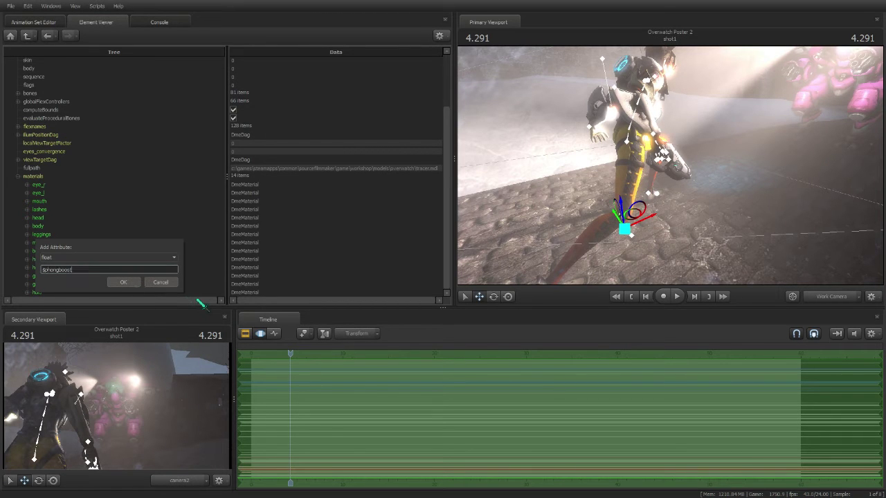
key(Return)
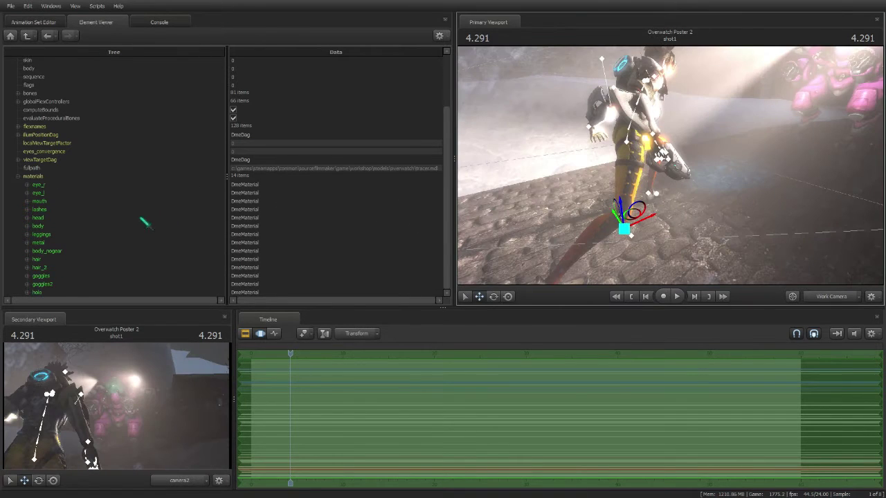
Add a float attribute named $phongboost to Tracer's holo material.
scroll(41, 284, down, 1)
right_click(36, 276)
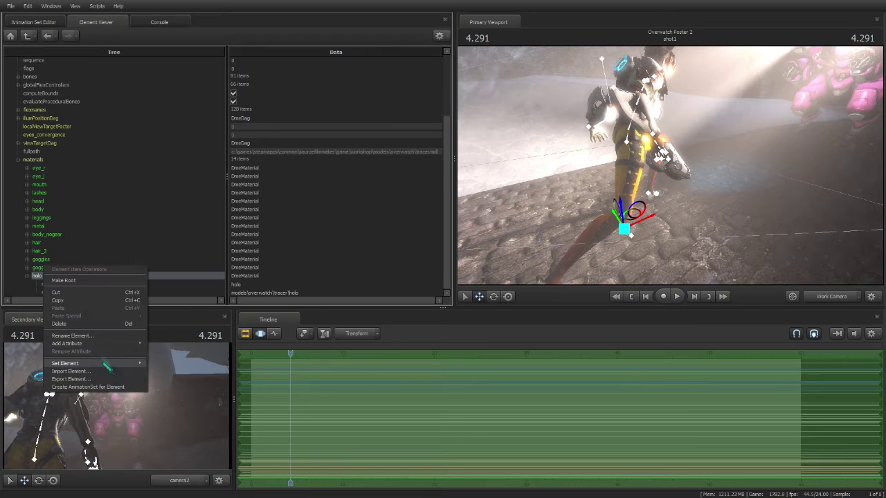
mouse_move(76, 343)
click(175, 299)
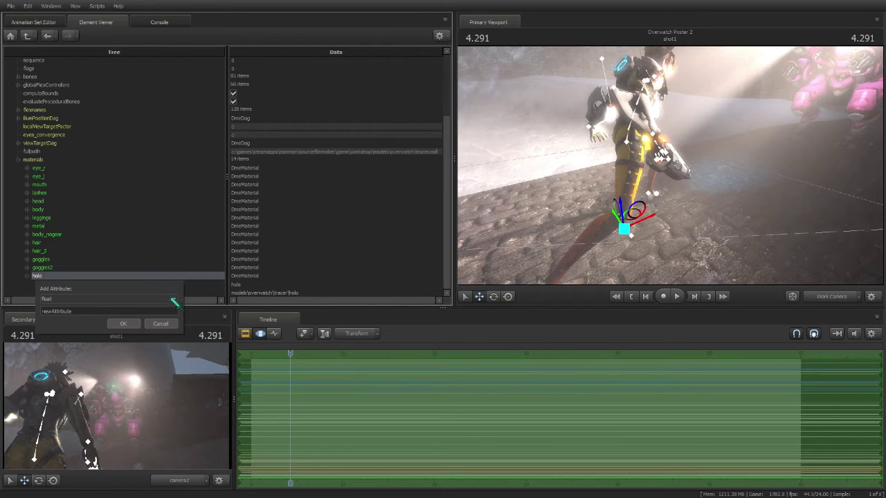
text(s)
text(phongboost)
key(Return)
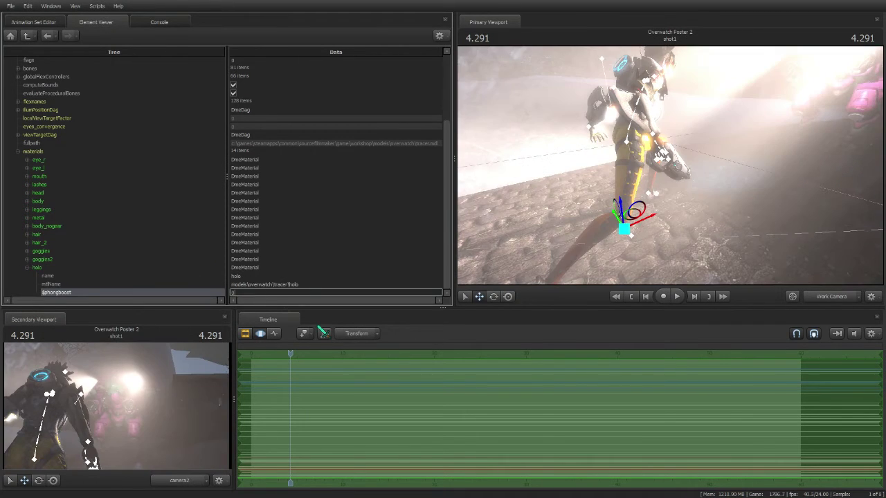
Try 10 for the holo material's $phongboost, and set it to 100.
double_click(265, 292)
text(10)
drag(665, 166, 665, 167)
double_click(259, 292)
text(100)
key(Return)
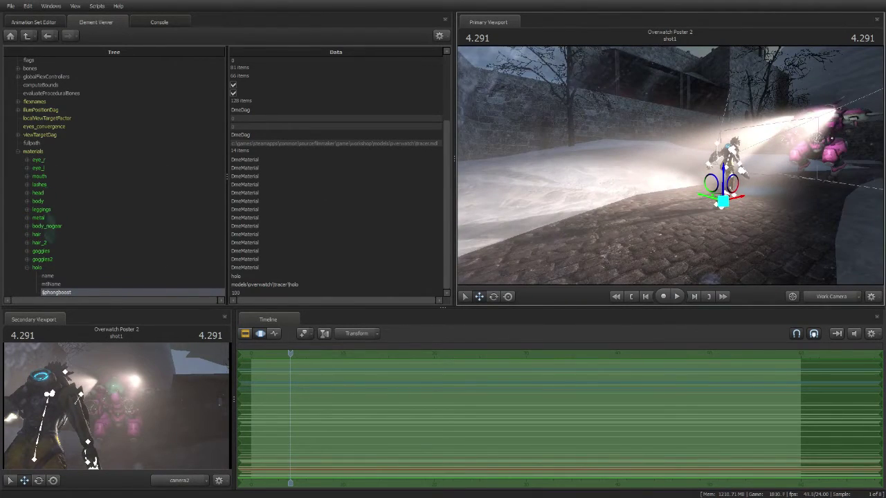
Add a $phongboost float attribute to Tracer's hair material and set its value to 10.
right_click(40, 234)
mouse_move(136, 303)
click(158, 319)
text($phongboost)
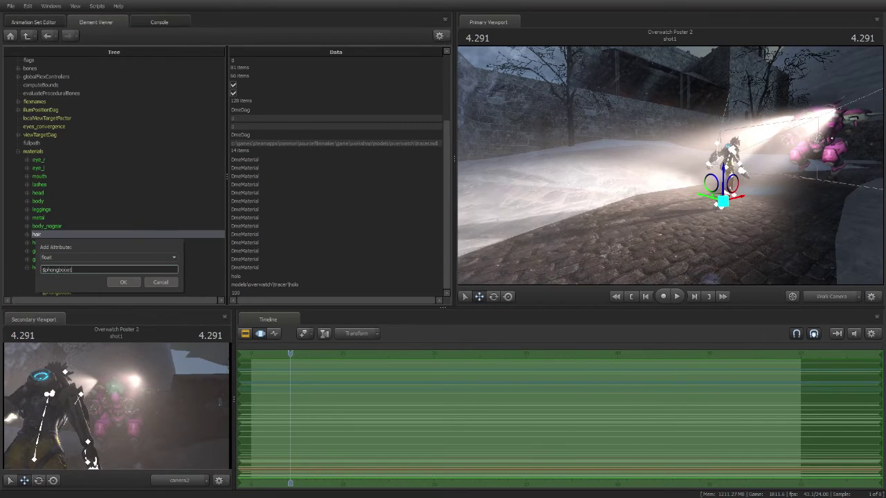
key(Return)
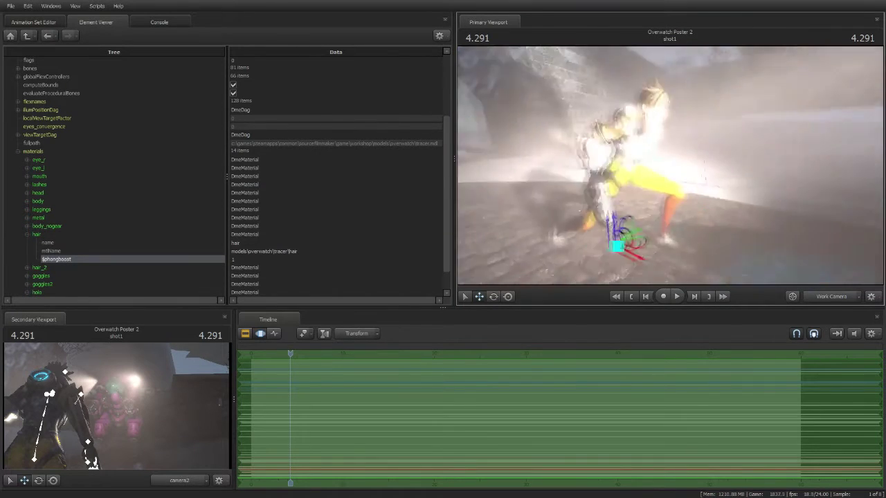
ctrl+click(590, 155)
drag(572, 140, 624, 163)
click(253, 259)
text(10)
key(Return)
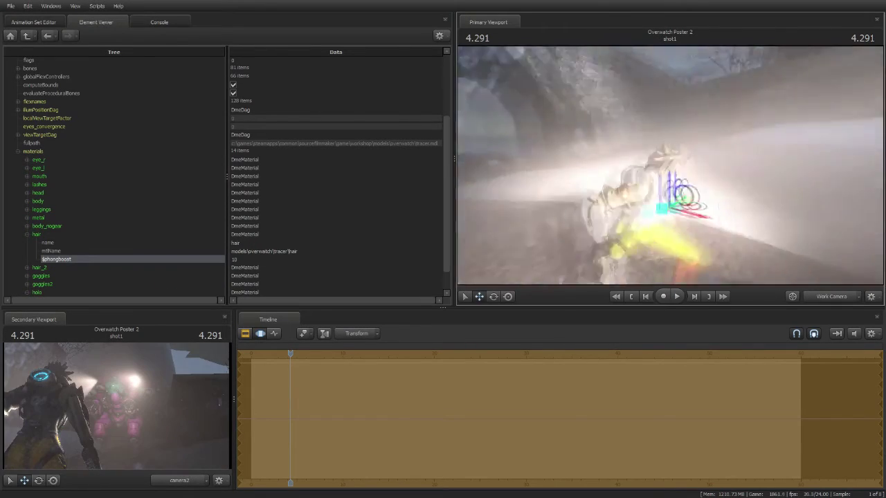
Try to copy the hair material's $phongboost attribute into the hair_2 material.
drag(670, 166, 689, 158)
right_click(43, 268)
right_click(52, 259)
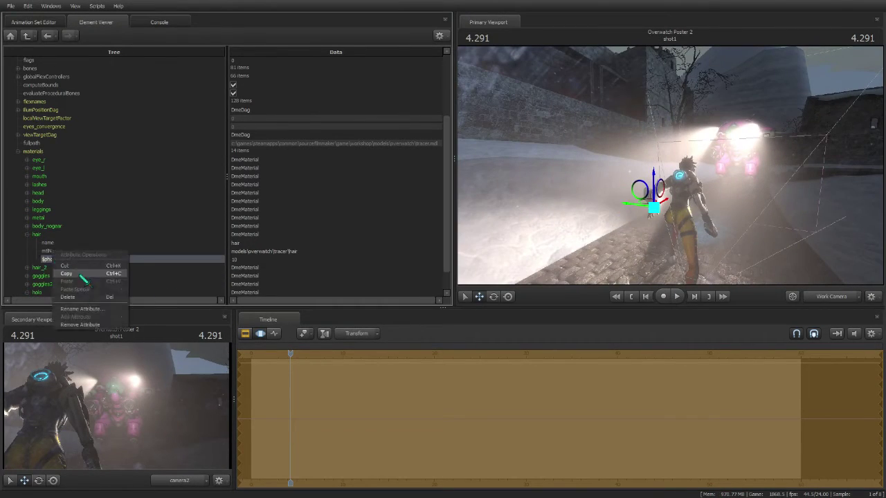
click(80, 274)
click(27, 267)
right_click(31, 275)
click(55, 298)
right_click(41, 268)
click(68, 300)
right_click(52, 267)
click(66, 299)
Add a $phongboost float attribute to the hair_2 material and set its value to 10.
right_click(47, 267)
mouse_move(97, 335)
click(166, 313)
text($phongboost)
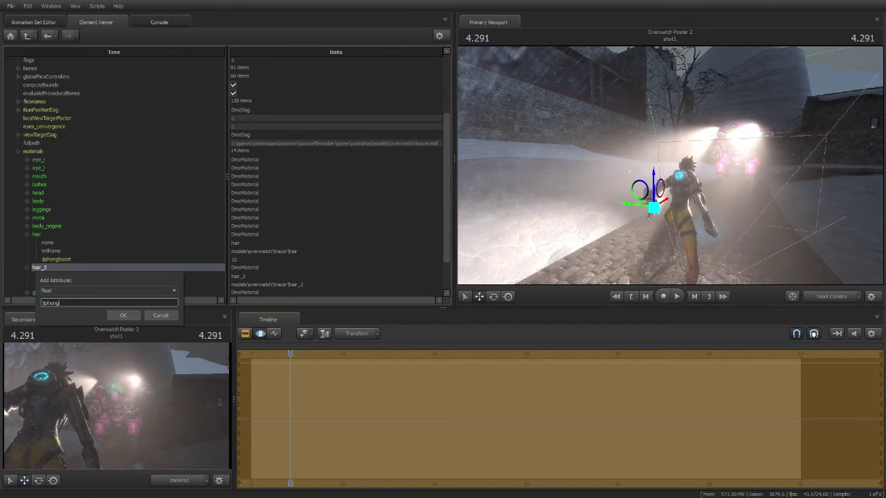
key(Return)
scroll(246, 266, down, 2)
click(245, 246)
text(10)
key(Return)
drag(573, 233, 670, 166)
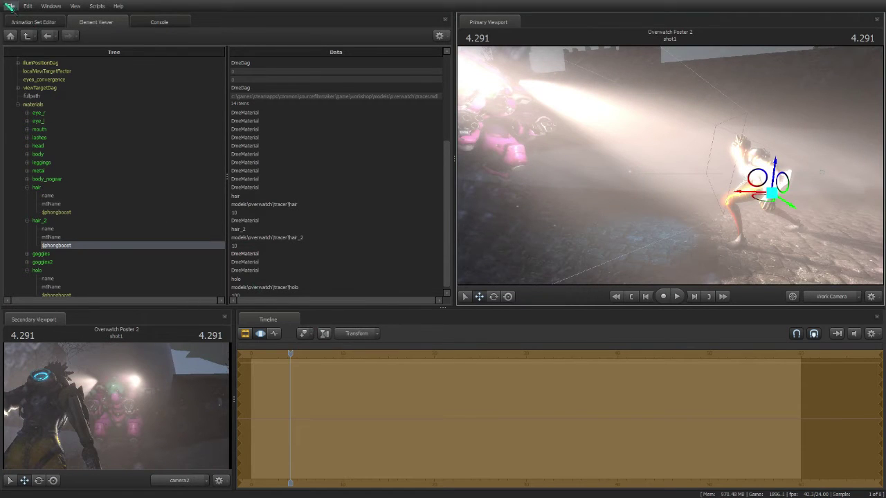
Export a 1920 x 1080 TGA poster named "Tracer Vs D." to the [SFM] Posters folder.
click(10, 6)
mouse_move(76, 99)
click(107, 108)
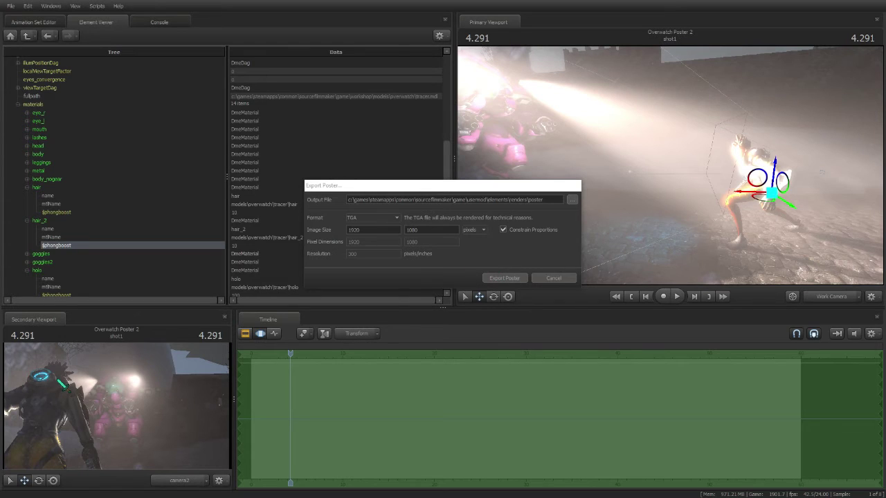
click(572, 199)
text(Tracer 8)
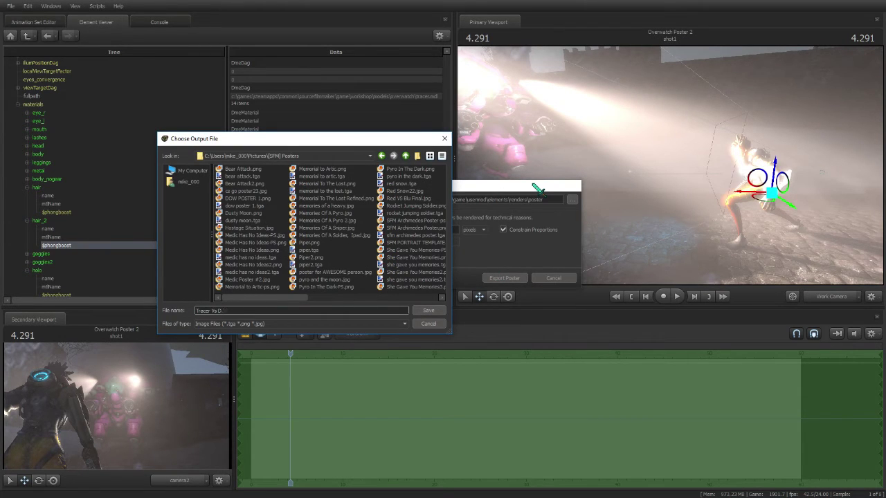
click(421, 312)
click(511, 278)
Raise the primary viewport's render settings to 1024 samples.
right_click(569, 185)
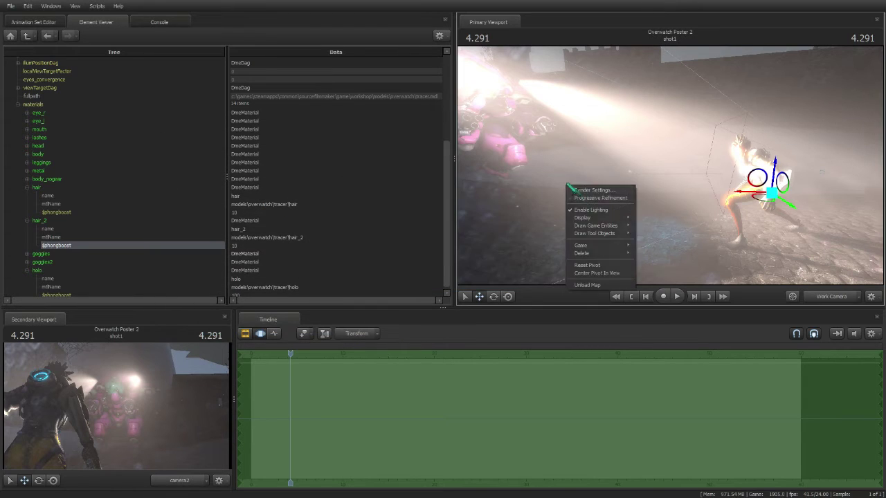
click(594, 198)
click(487, 214)
click(484, 270)
click(488, 227)
click(486, 281)
click(468, 296)
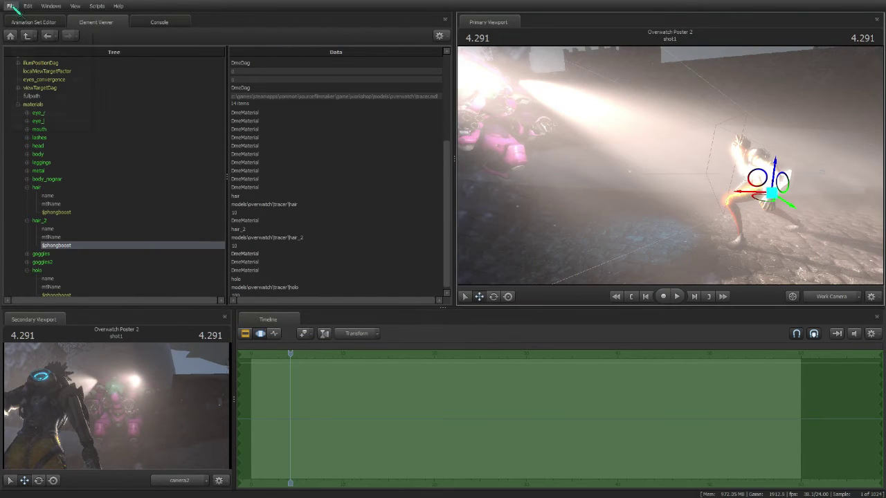
Export the poster again using the 1024-sample render settings.
click(11, 7)
mouse_move(27, 97)
click(114, 118)
click(510, 278)
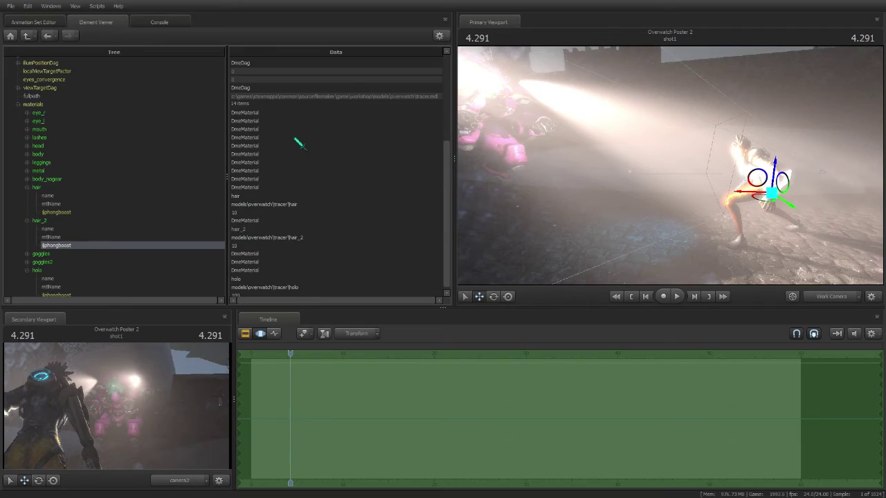
click(11, 6)
click(10, 5)
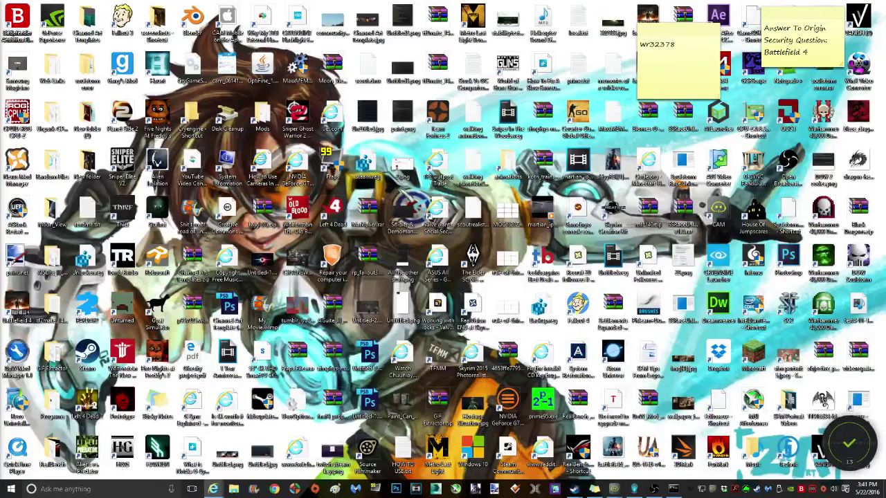
Switch to File Explorer, search the [SFM] Posters folder for "tracer vs" and open tracer vs d.tga.
click(234, 489)
double_click(412, 141)
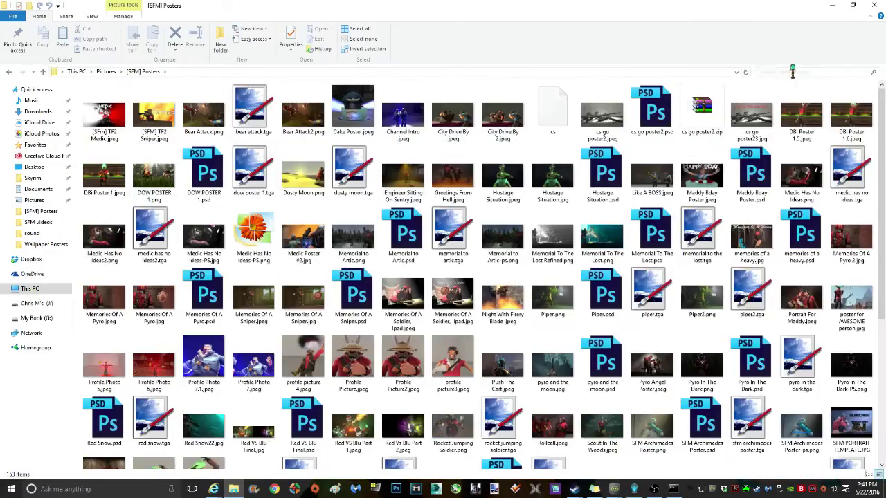
click(791, 72)
text(tracer vs)
double_click(206, 102)
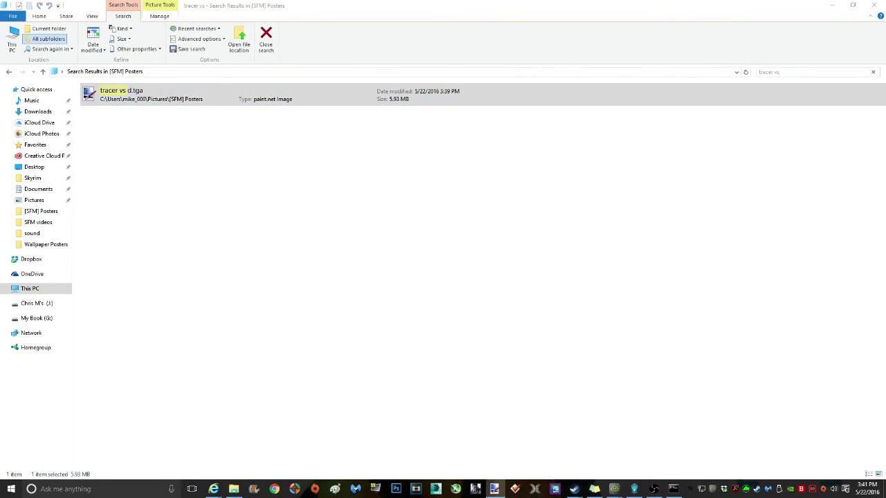
Return to the [SFM] Posters folder, browse its files and search for "d.".
click(9, 72)
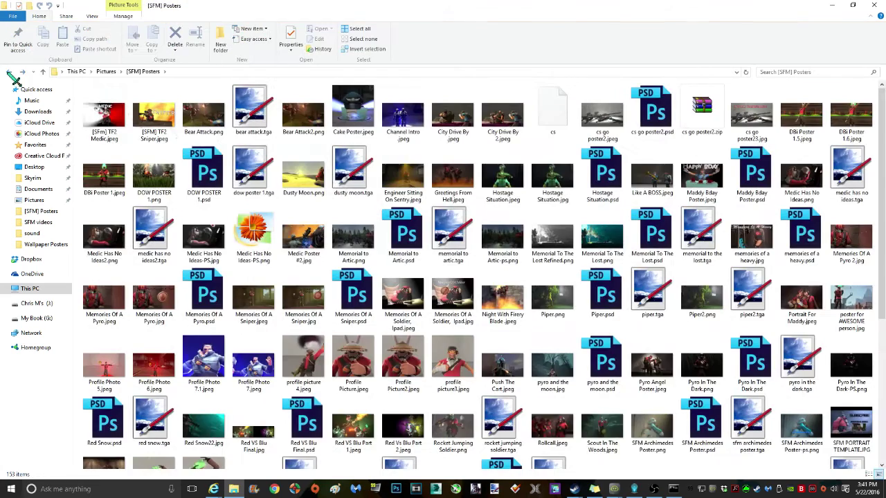
scroll(569, 395, down, 5)
scroll(717, 447, up, 5)
click(807, 72)
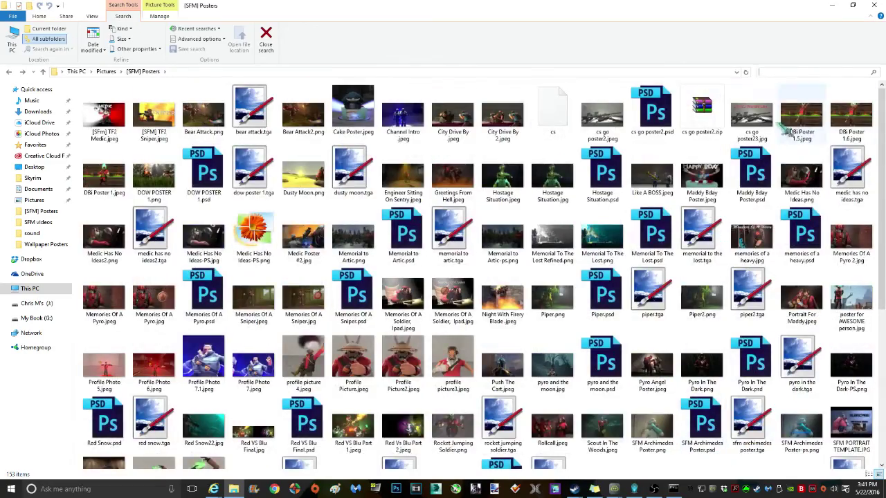
text(d.)
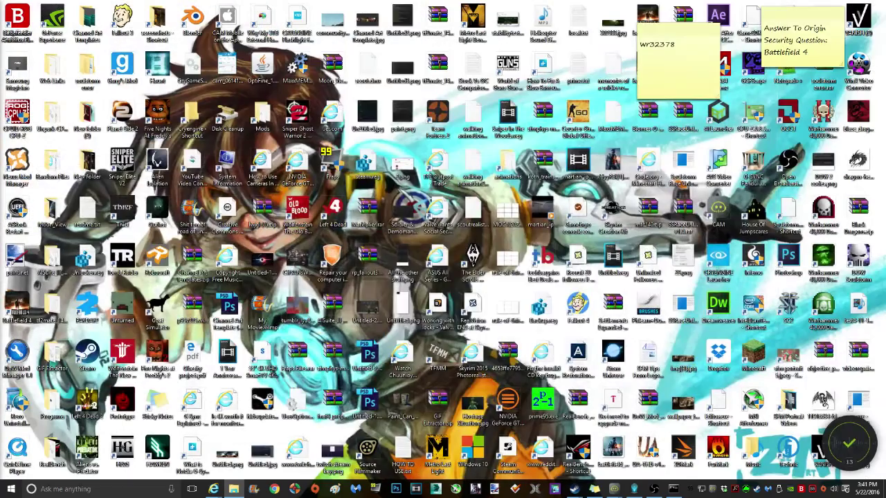
Relaunch Source Filmmaker with the Overwatch Poster 2 session and change an option under the session's settings element.
double_click(369, 451)
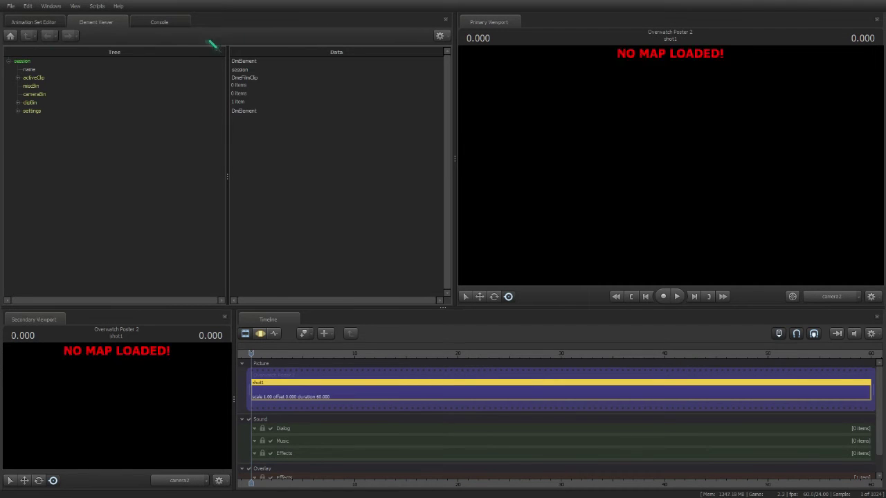
click(17, 111)
click(27, 128)
click(234, 144)
View the scene through the work camera and fine-tune camera2's focalDistance.
click(831, 296)
drag(720, 200, 670, 166)
key(w)
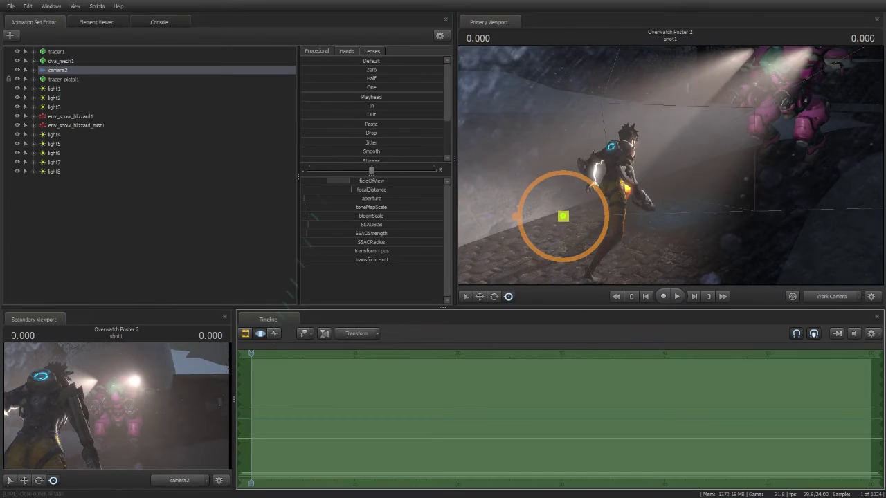
mouse_move(368, 191)
mouse_down()
mouse_move(349, 190)
mouse_move(362, 190)
mouse_up()
drag(554, 183, 581, 181)
drag(362, 189, 369, 190)
drag(554, 184, 526, 182)
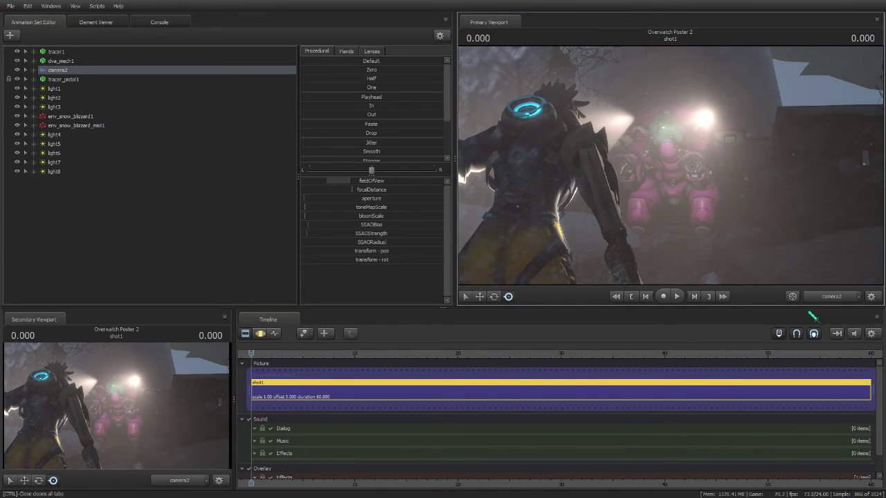
Raise camera2's aperture to its maximum to test the depth-of-field blur.
click(262, 333)
drag(320, 199, 443, 199)
click(245, 334)
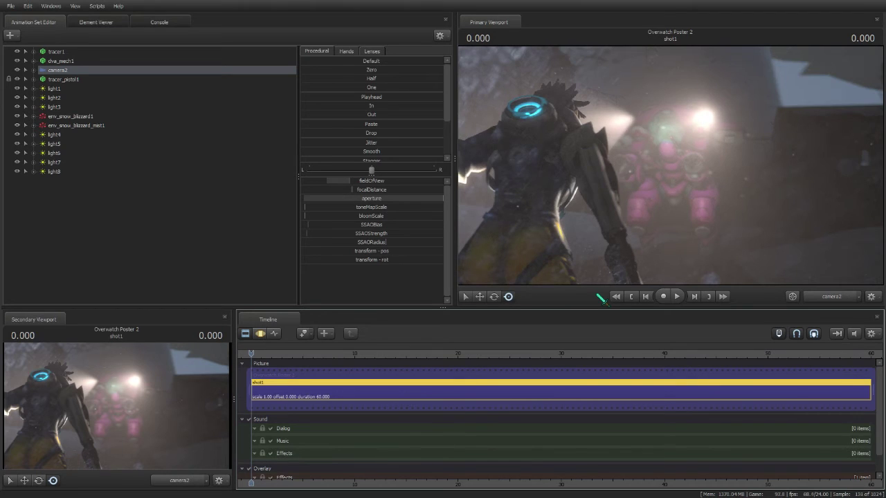
Lower camera2's aperture to about half its range and switch the primary viewport to the work camera.
drag(378, 200, 308, 200)
key(F3)
drag(378, 200, 307, 199)
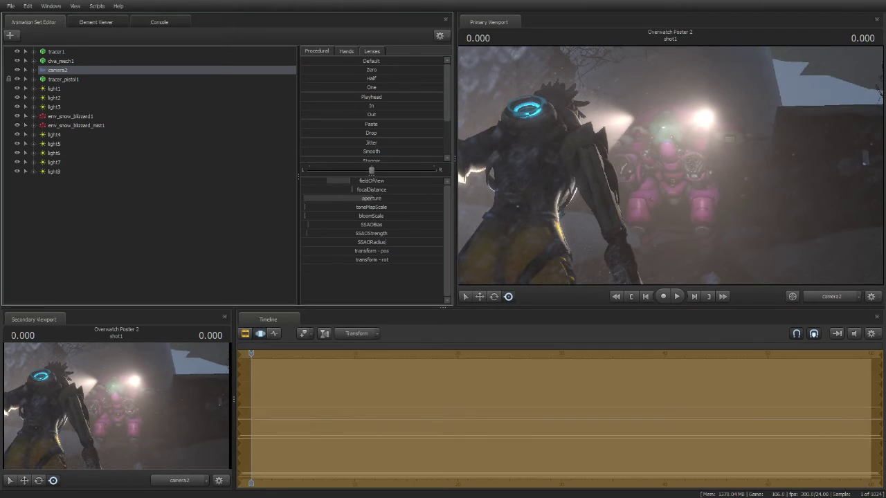
key(F2)
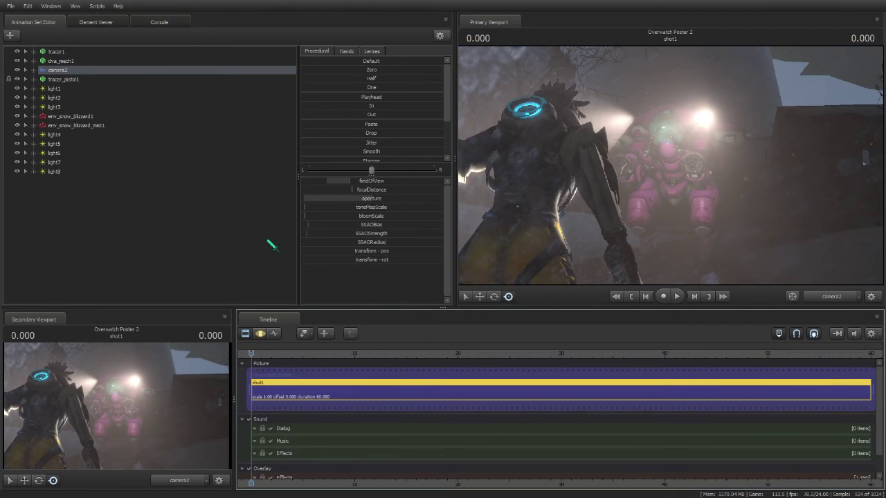
click(832, 297)
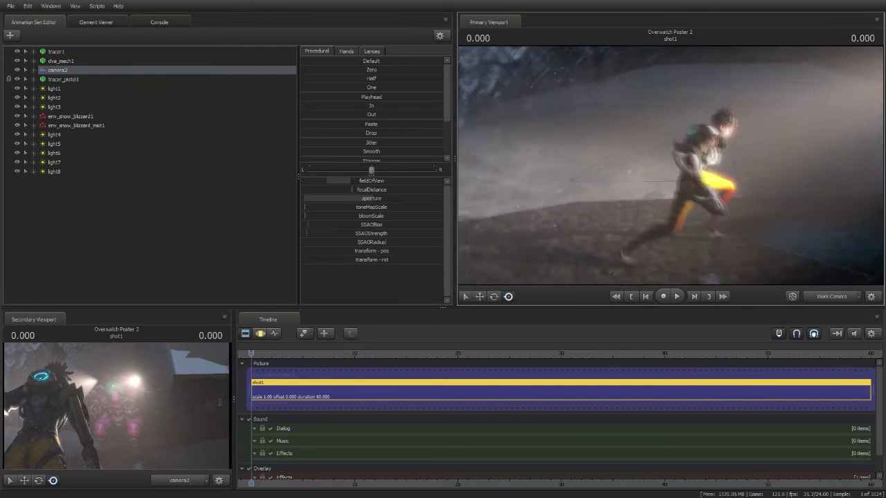
Lower camera2's focalDistance slightly and return the primary viewport to the camera2 view.
click(260, 333)
drag(372, 189, 367, 190)
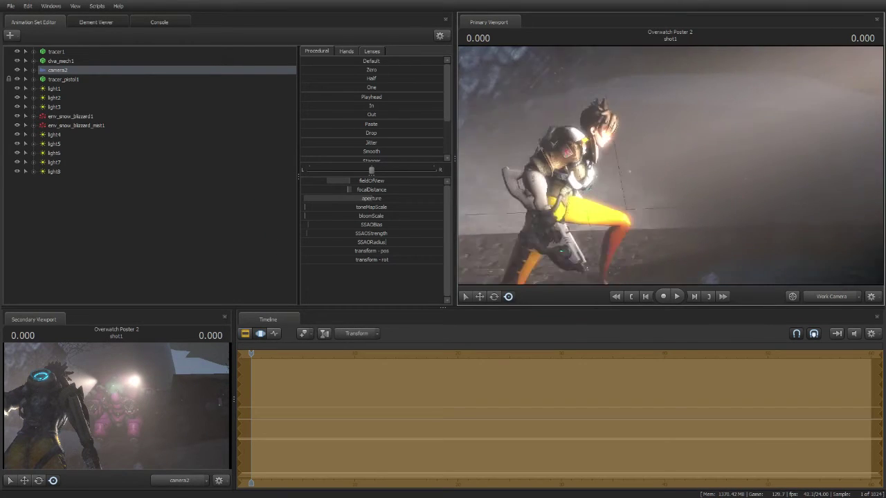
key(F2)
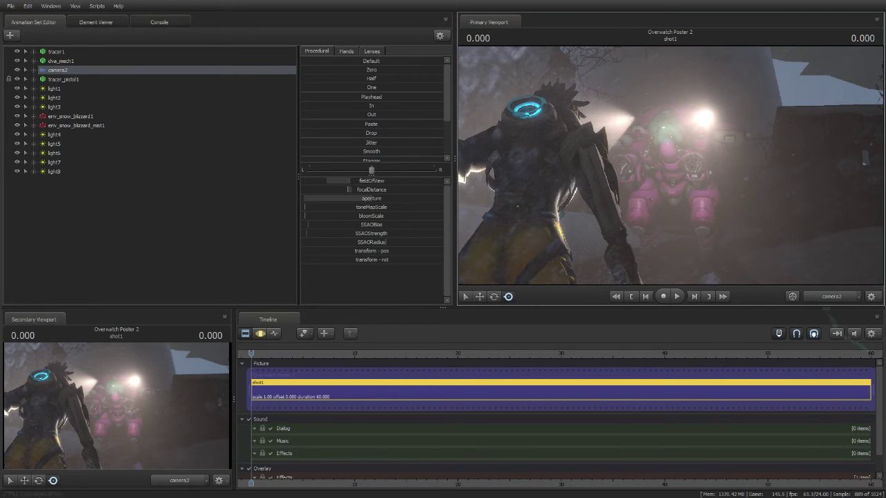
Raise camera2's SSAOBias and SSAORadius to their maximum and set SSAOStrength to slightly under half its range.
key(F3)
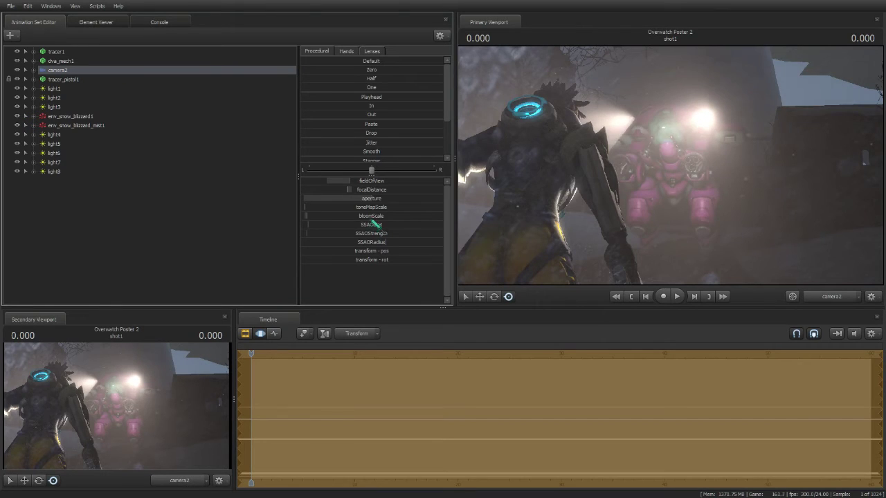
mouse_move(422, 225)
mouse_down()
mouse_move(303, 225)
mouse_move(311, 234)
mouse_move(444, 226)
mouse_up()
drag(386, 242, 446, 242)
drag(311, 234, 446, 234)
key(F2)
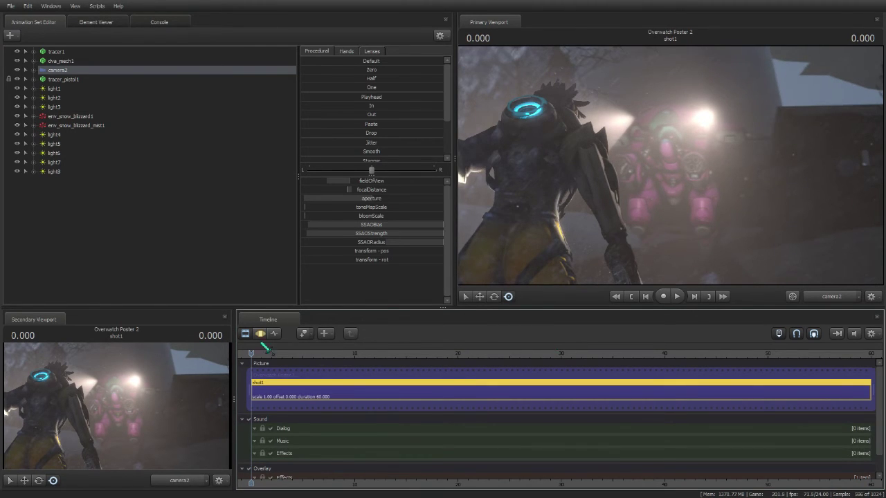
key(F3)
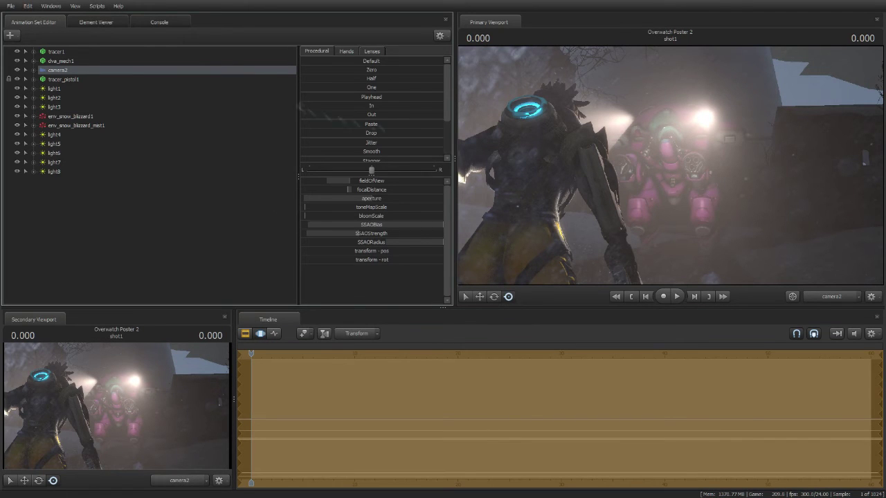
Try the 50 mm and 105 mm lens presets on camera2.
click(372, 51)
drag(372, 114, 443, 113)
drag(371, 131, 443, 131)
key(ctrl+z)
key(ctrl+z)
key(ctrl+y)
key(w)
mouse_move(675, 168)
mouse_down()
mouse_move(692, 165)
mouse_move(677, 169)
mouse_up()
key(ctrl+z)
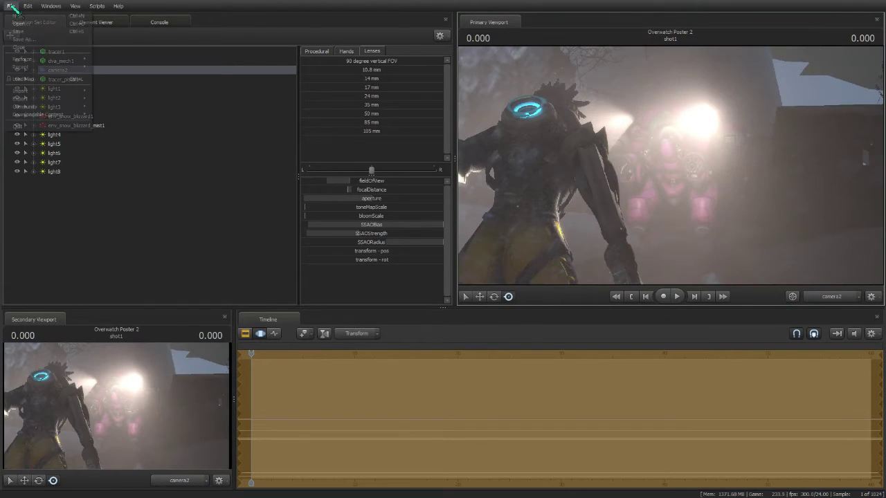
Export the camera2 view as the poster image Tracer Vs Dva.png.
click(79, 238)
right_click(51, 194)
click(11, 7)
click(119, 116)
click(373, 217)
click(367, 232)
click(505, 278)
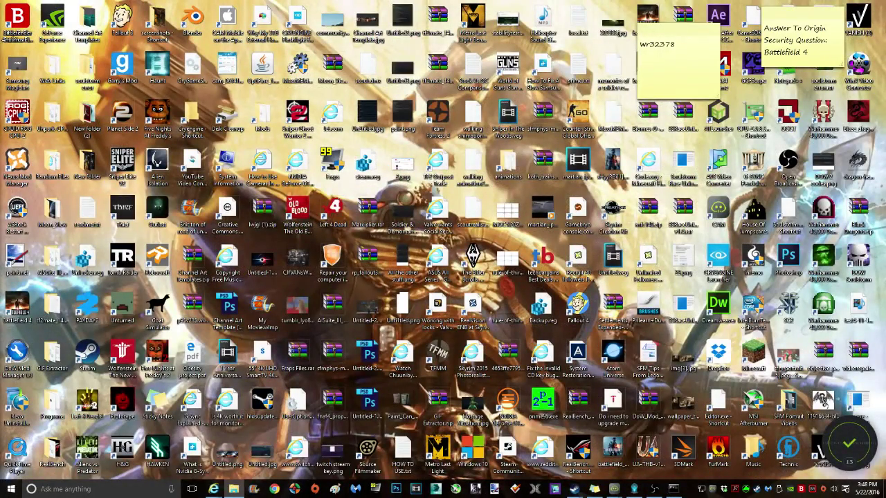
Search the [SFM] Posters folder for dva and open Tracer Vs Dva.png to inspect the exported poster.
click(234, 489)
text(dva)
double_click(231, 95)
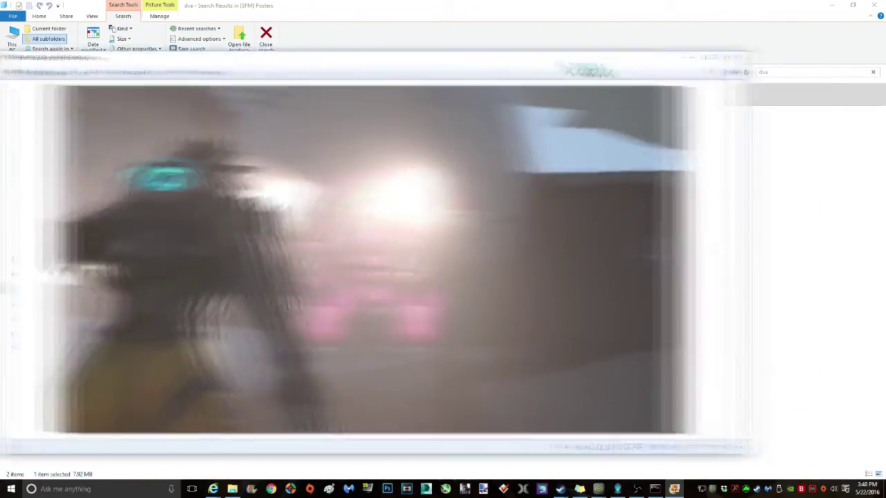
drag(659, 69, 603, 0)
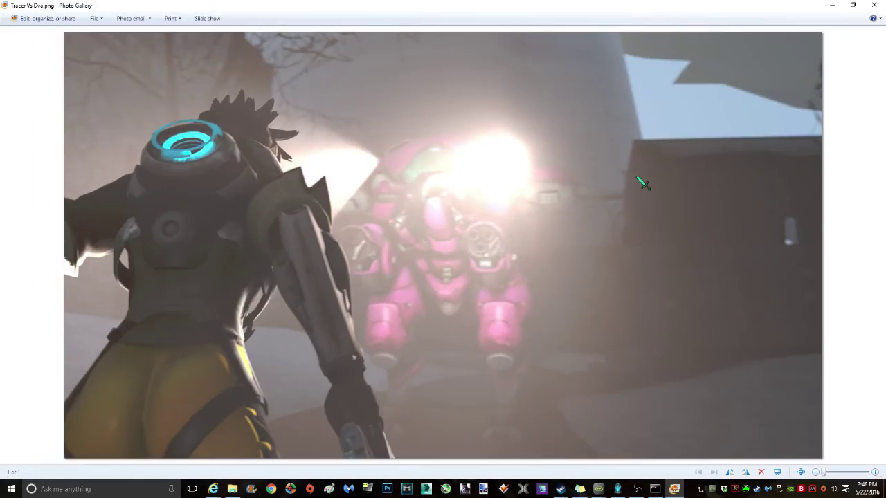
click(882, 3)
click(883, 3)
Relaunch Source Filmmaker with the recent Overwatch Poster 2 session and enlarge the primary viewport to nearly fill the window.
double_click(367, 453)
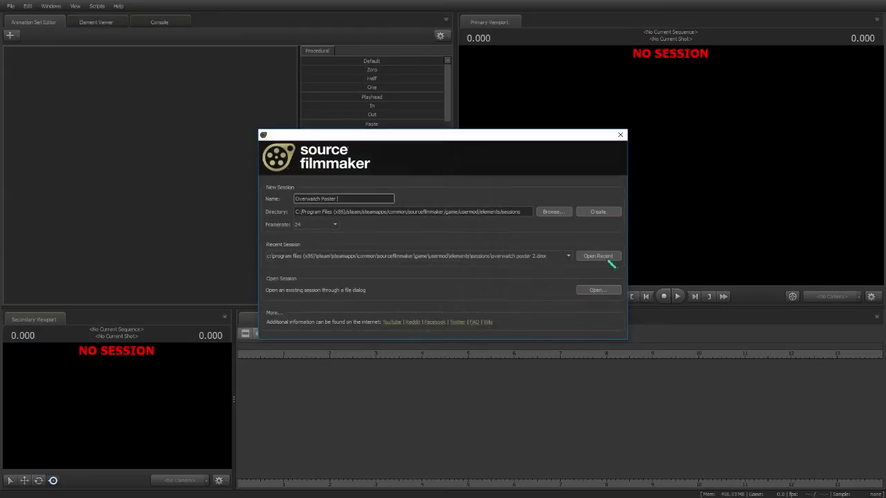
click(607, 257)
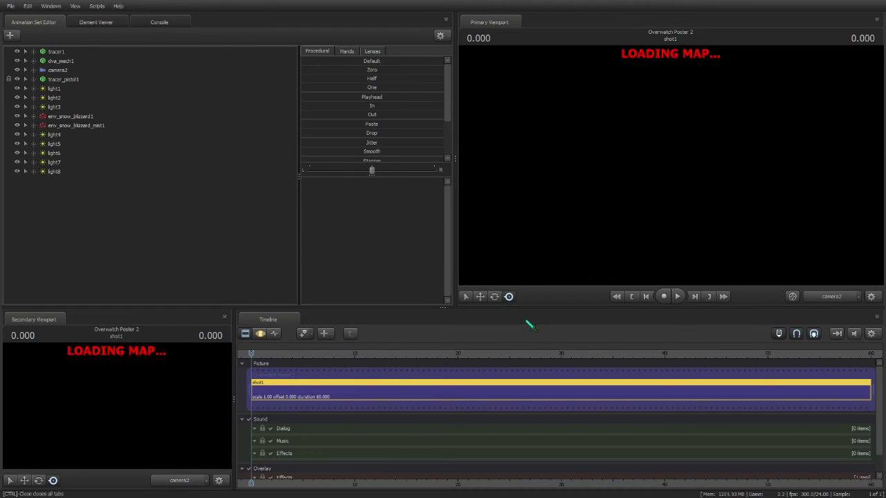
drag(478, 307, 472, 447)
drag(455, 234, 12, 266)
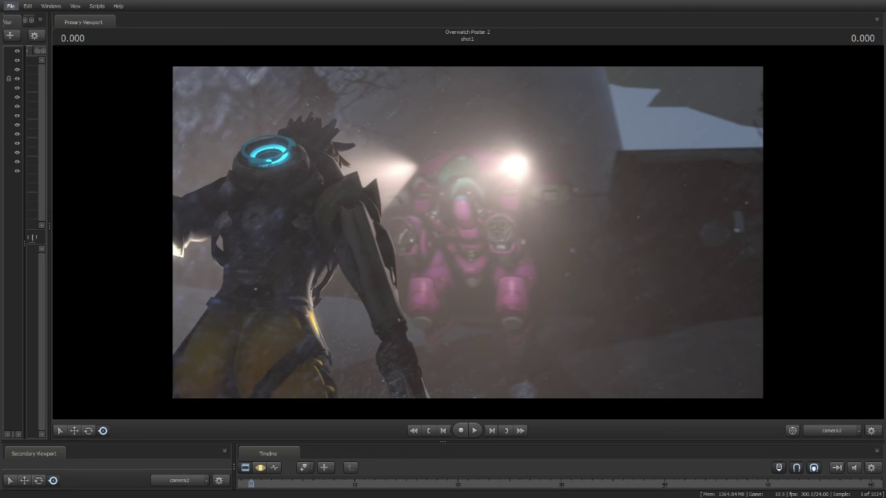
Switch to Paint and bring in a capture of the enlarged viewport.
key(super)
text(paint)
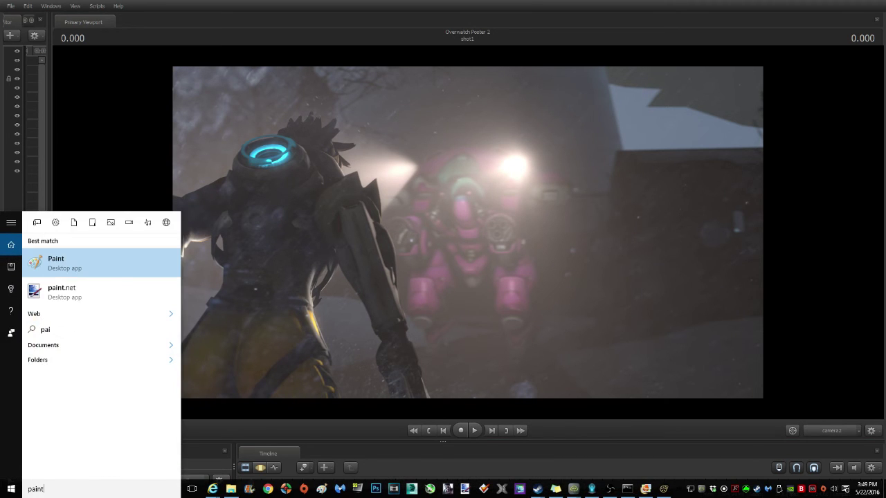
click(90, 266)
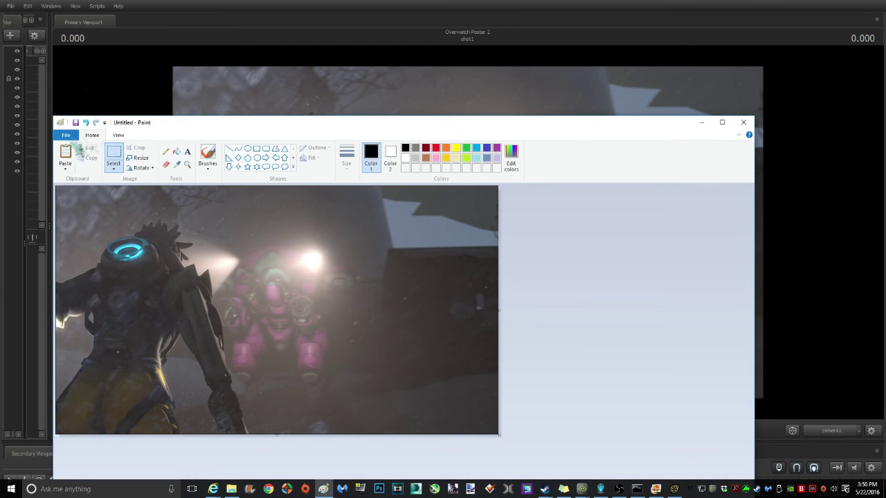
Start saving the picture as a PNG and browse to the [SFM] Posters folder.
click(66, 135)
mouse_move(104, 212)
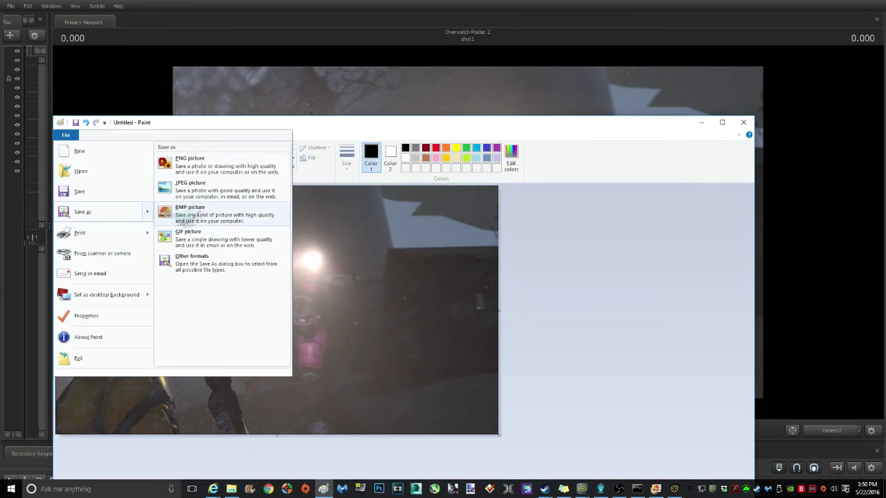
click(189, 162)
key(BackSpace)
click(298, 324)
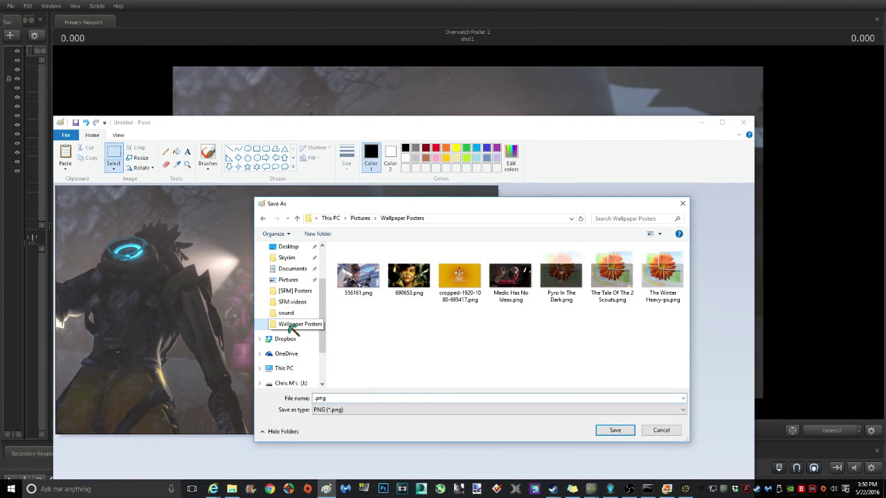
click(288, 313)
click(299, 292)
Search the folder for T and try to save the picture there as Tracer Vs DVA.png.
click(644, 219)
text(T)
click(322, 399)
text(Tracer Vs DVA)
click(614, 431)
click(499, 244)
Change the file name to Tracer Vs DVA2.png and try to save the picture again.
click(350, 398)
text(2)
click(615, 431)
click(500, 244)
click(613, 432)
click(501, 243)
Save the picture to the Desktop as Tracer.png.
drag(352, 398, 347, 398)
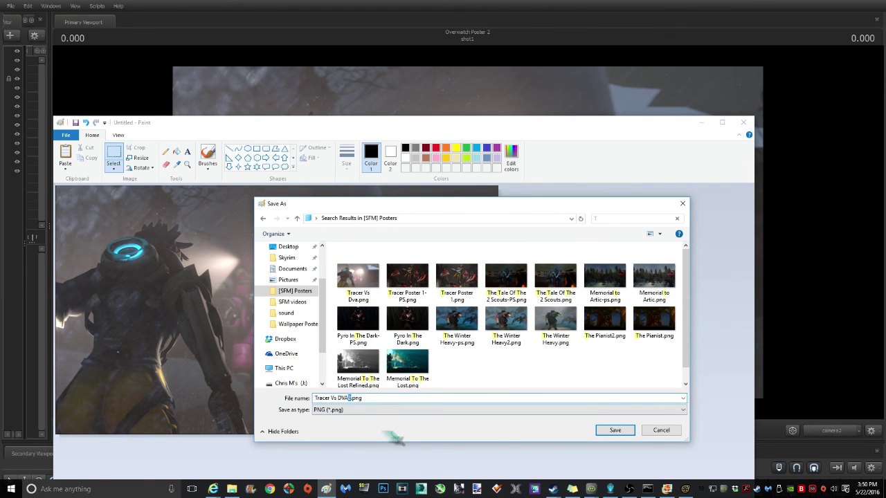
click(616, 431)
key(Return)
click(288, 246)
click(616, 431)
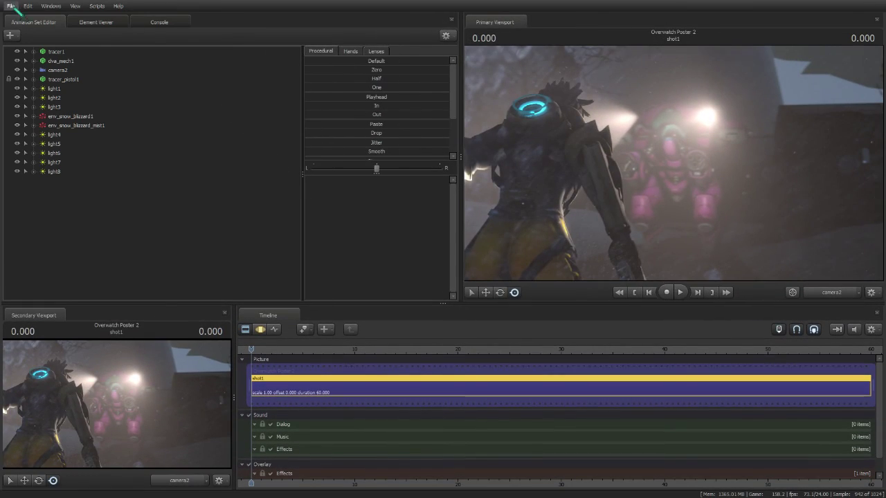
Leave Source Filmmaker and restore Paint's maximized window to a smaller size over the desktop.
click(10, 5)
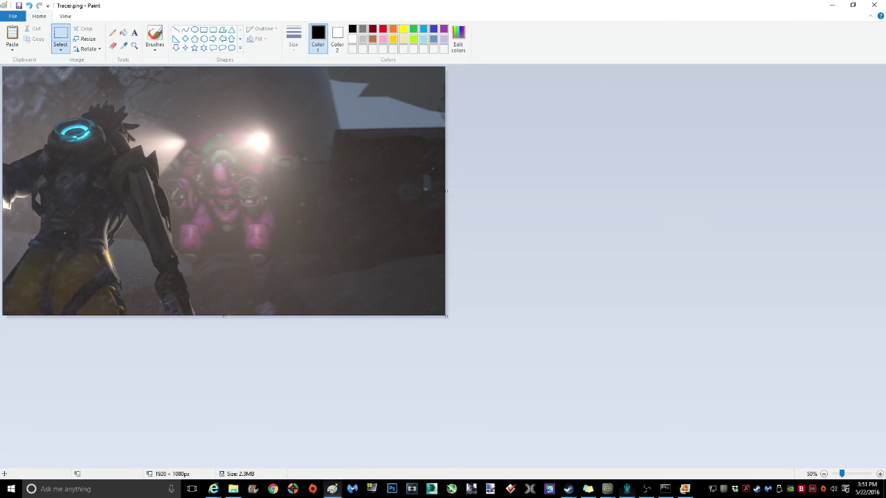
click(853, 5)
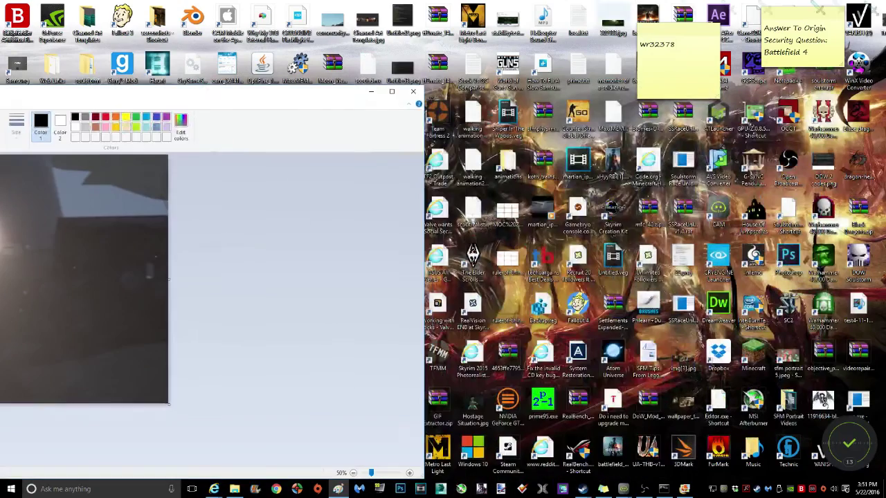